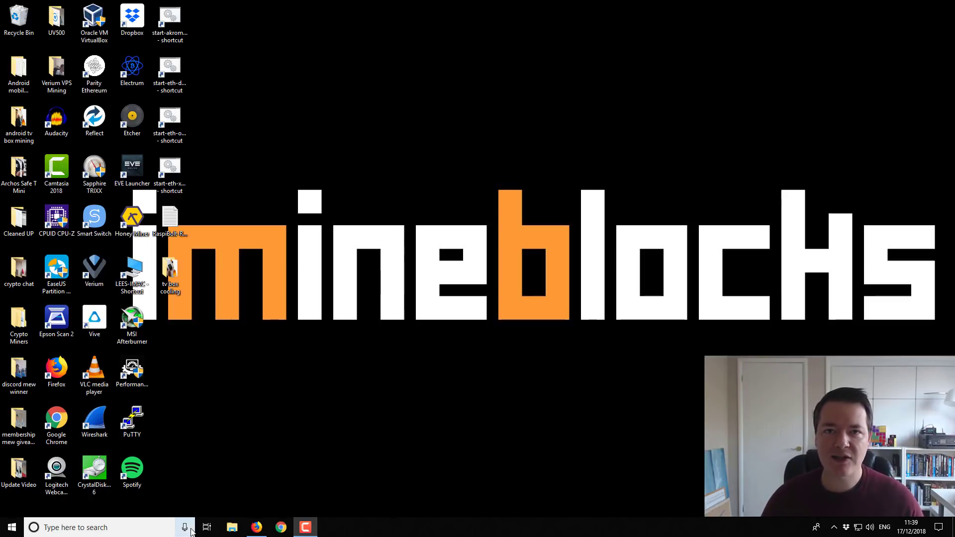
Bring the uPlexa web wallet to the front and create a new wallet account
left_click(256, 528)
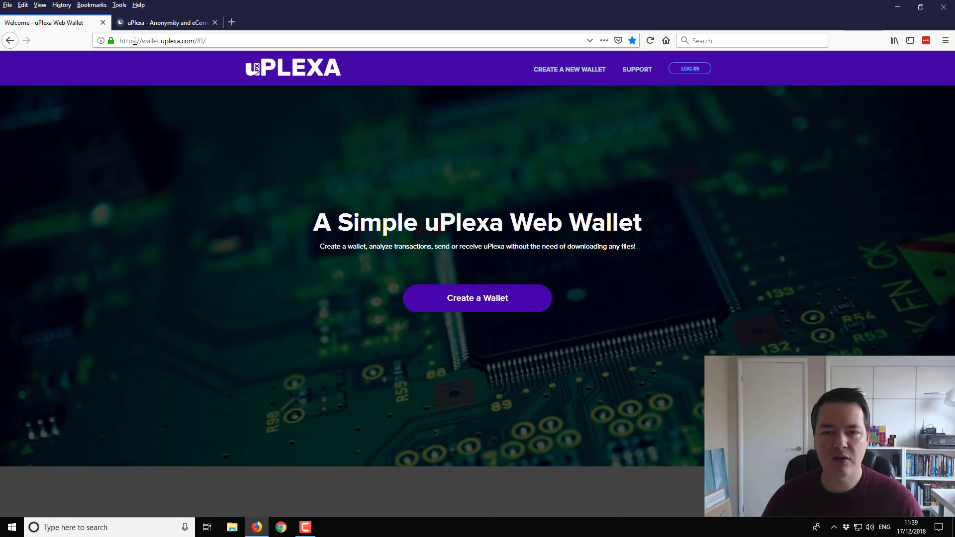
left_click(519, 290)
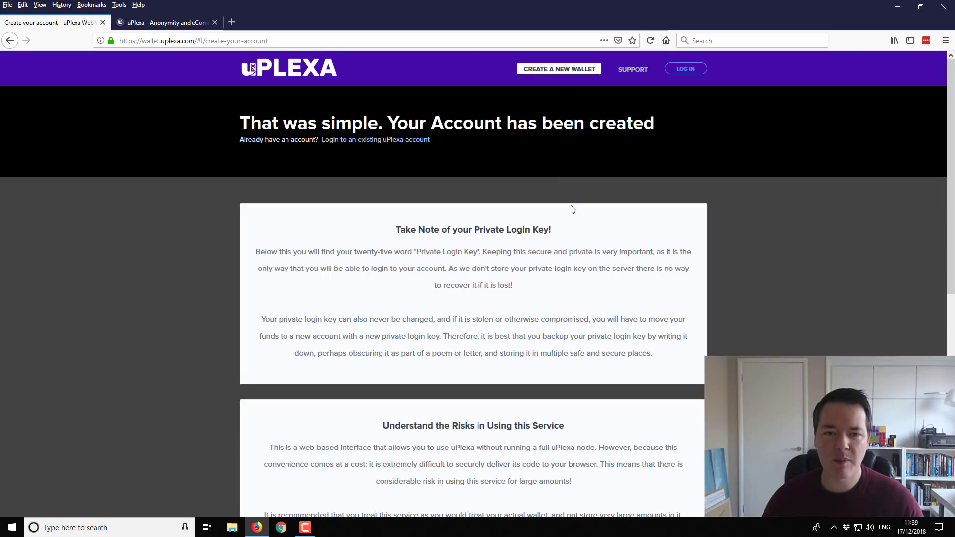
Select the full 25-word private login key on the page and copy it
scroll(573, 209, "down", 4)
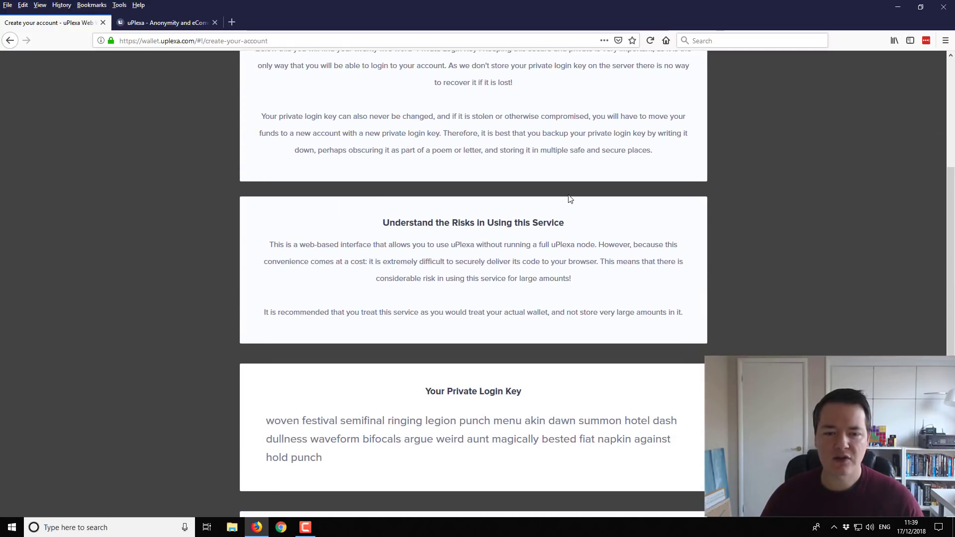
scroll(570, 199, "down", 4)
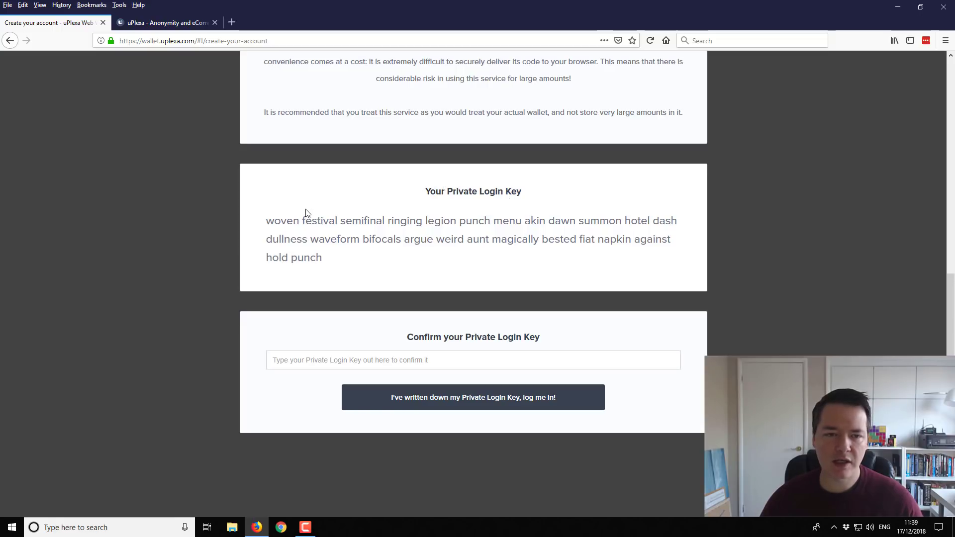
left_click_drag(267, 221, 329, 262)
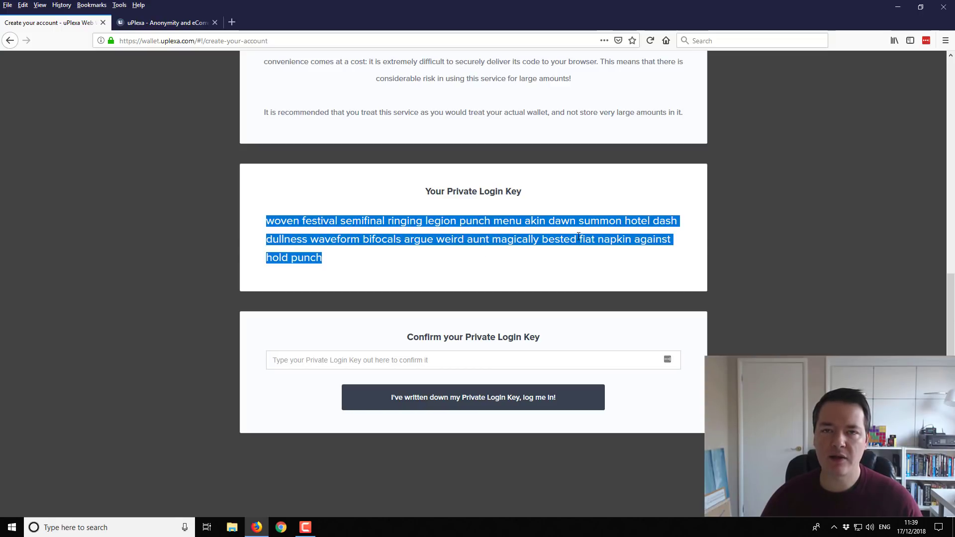
left_click(316, 239)
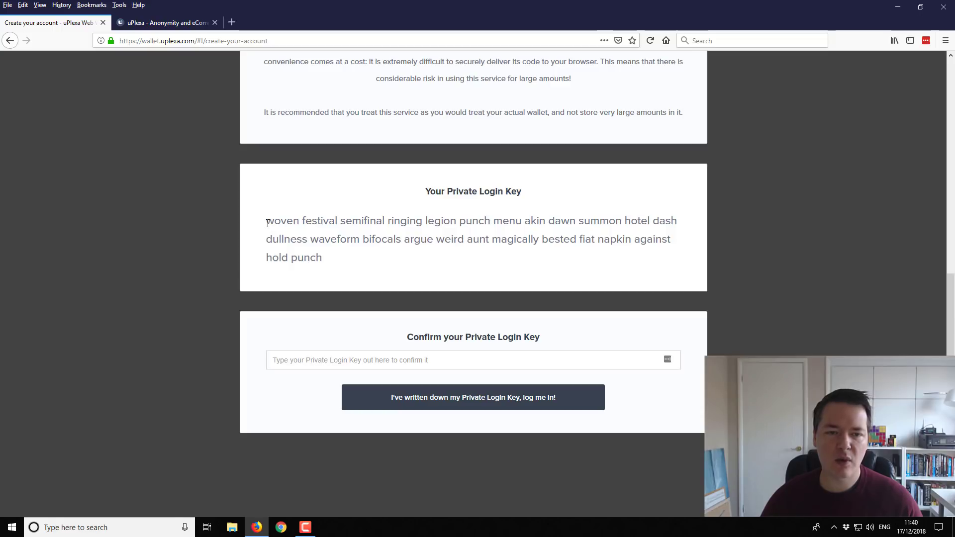
left_click_drag(267, 221, 342, 260)
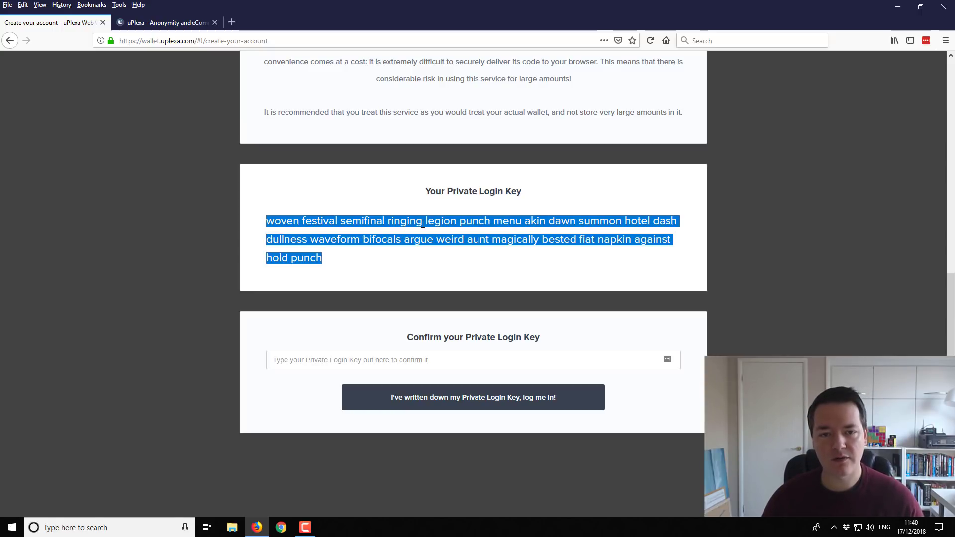
right_click(398, 243)
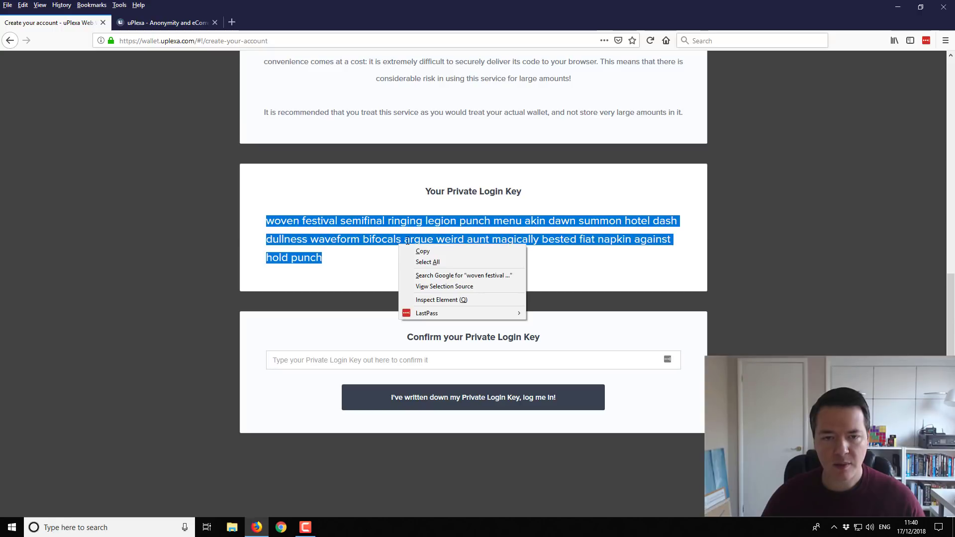
left_click(426, 252)
Open a new Notepad document via Windows search 'note' and paste the login key into it
left_click(119, 524)
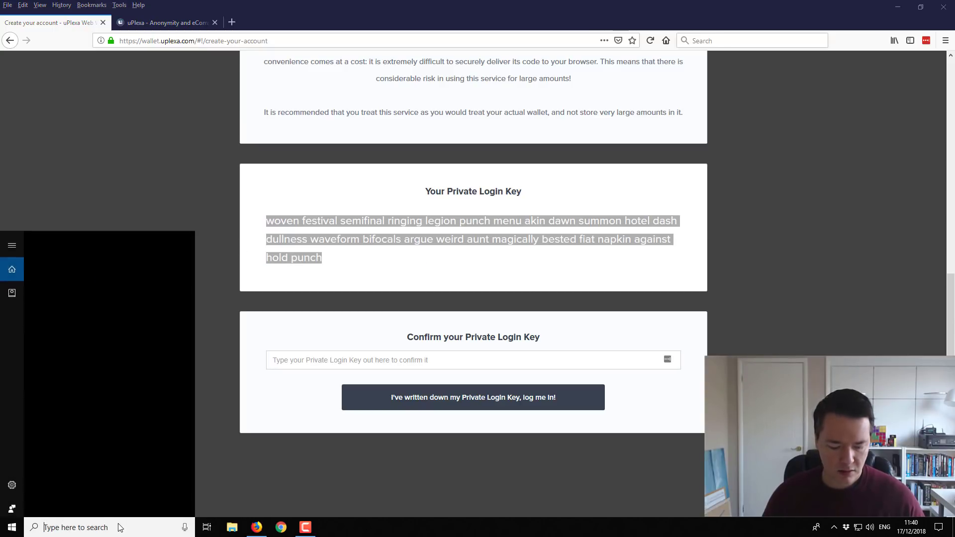
type("note")
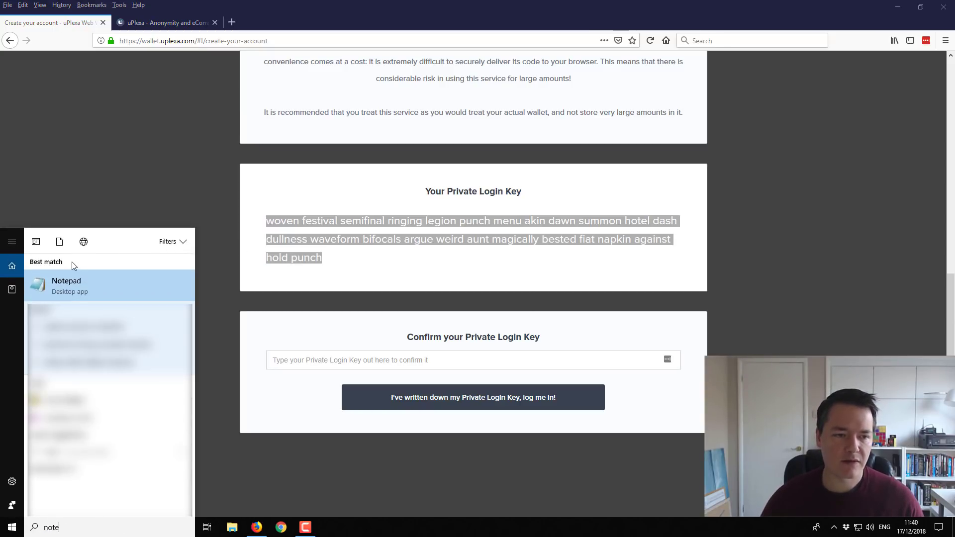
left_click(76, 277)
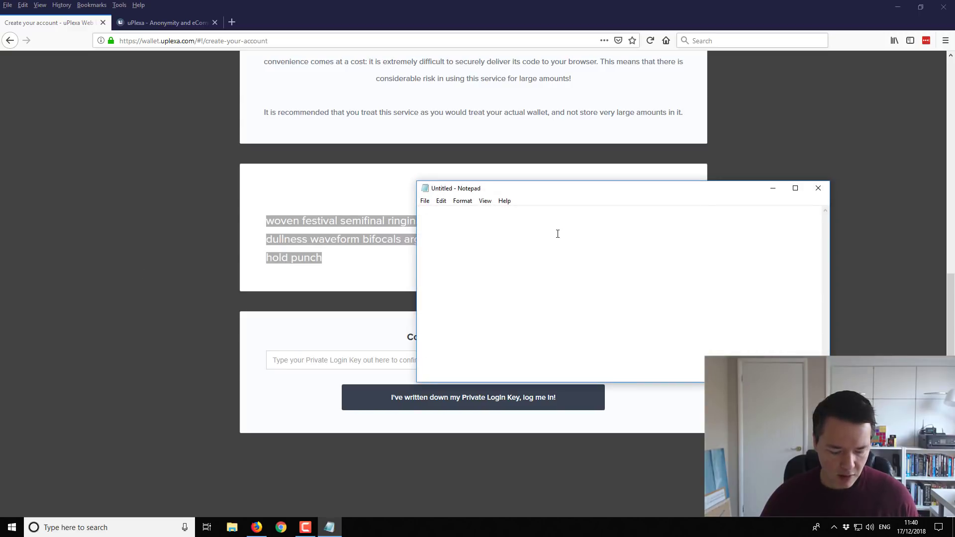
key("ctrl+v")
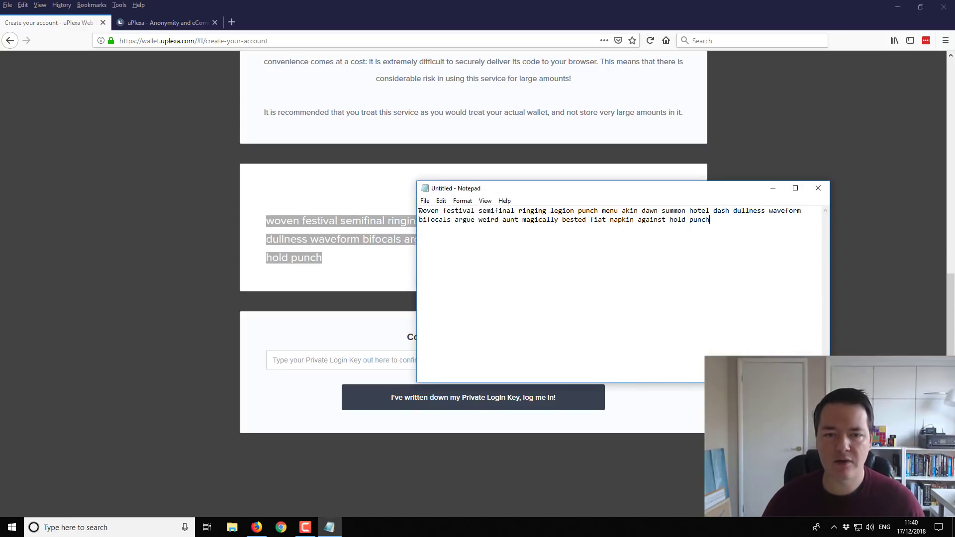
Paste the private login key into the confirmation field and log in to the wallet
left_click(262, 220)
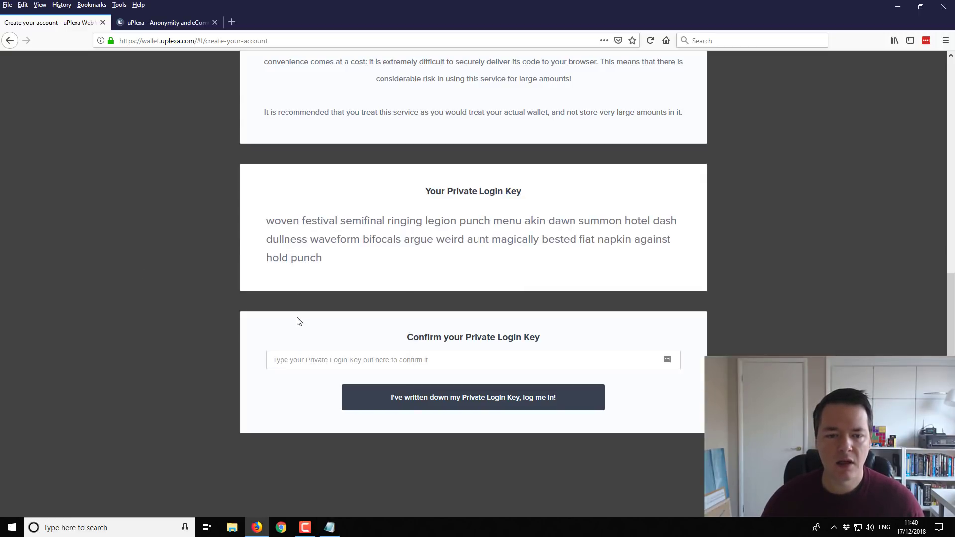
left_click(318, 360)
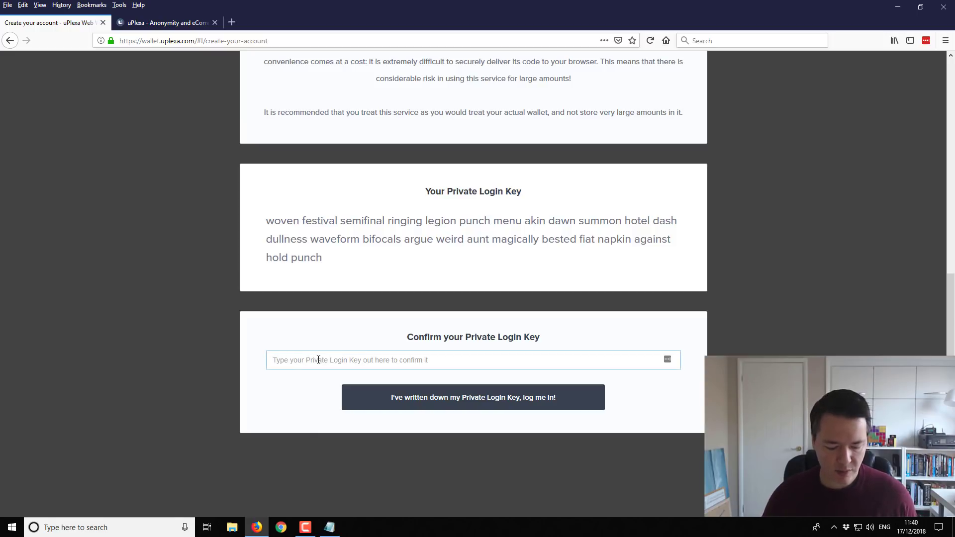
key("ctrl+v")
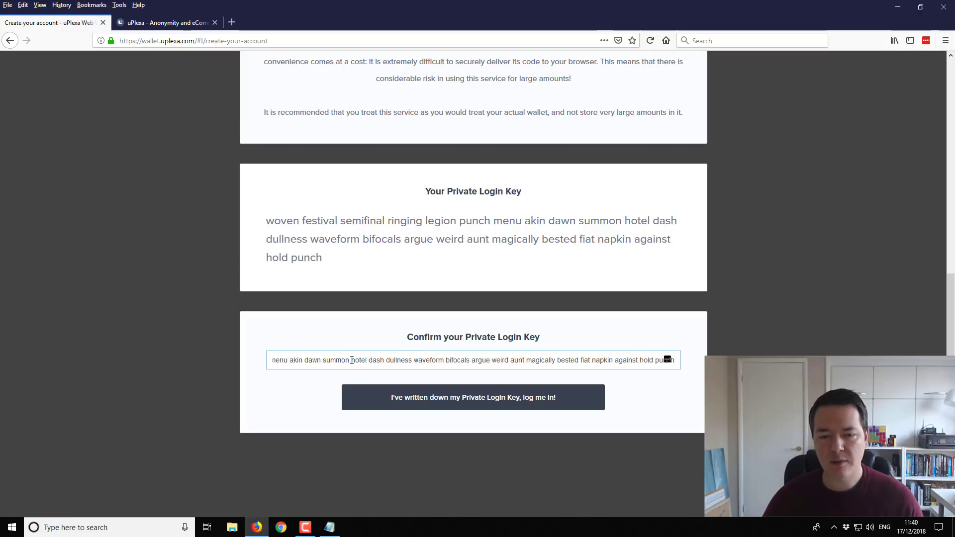
left_click(443, 403)
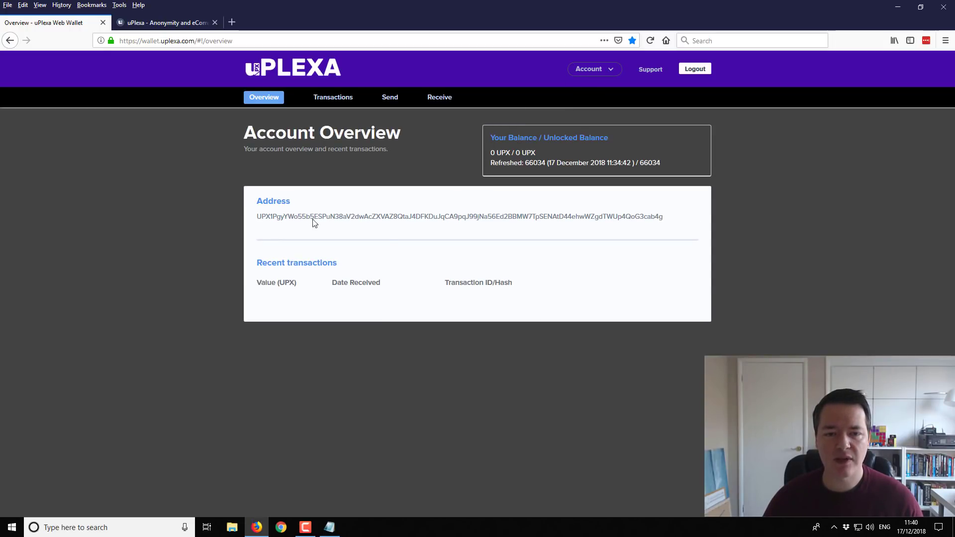
Copy the wallet address and paste it on a new line below the key in Notepad
left_click_drag(258, 219, 665, 220)
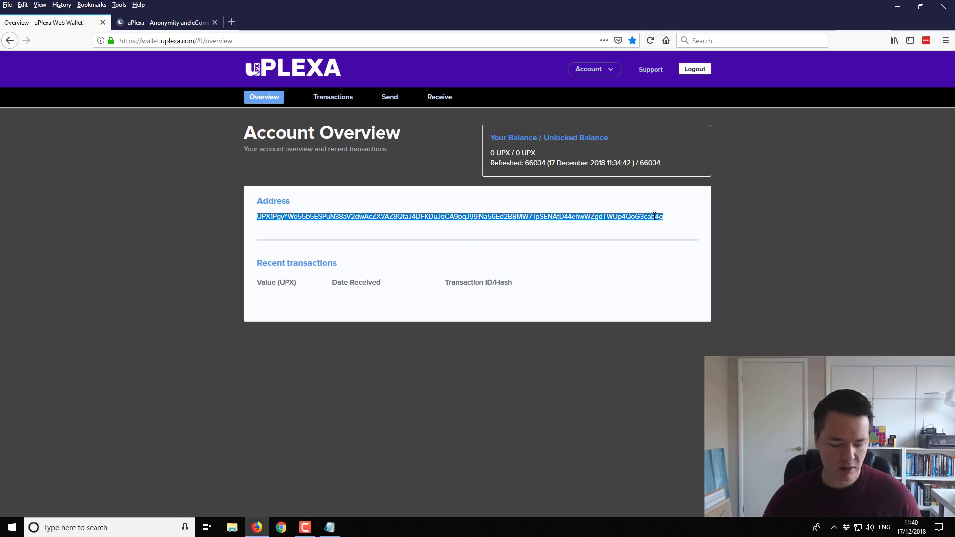
left_click(330, 528)
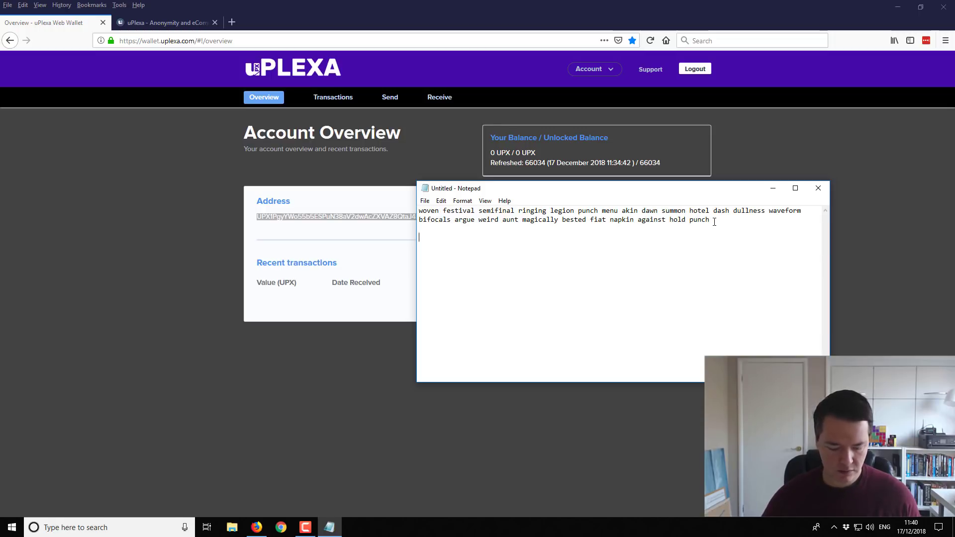
key("Return")
key("Return")
key("ctrl+v")
left_click(343, 199)
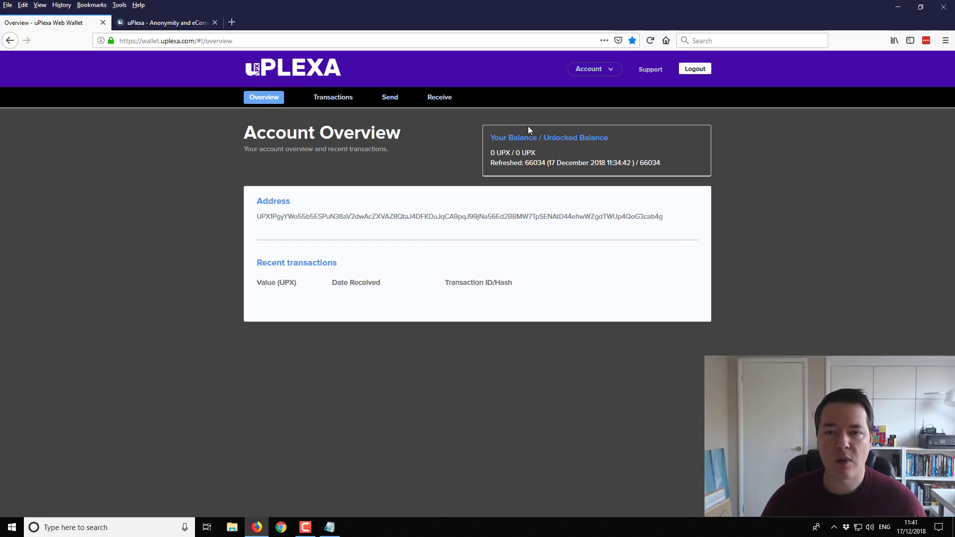
View Transactions, then open Send Funds and visit the receiver address, amount and payment ID fields
left_click(334, 99)
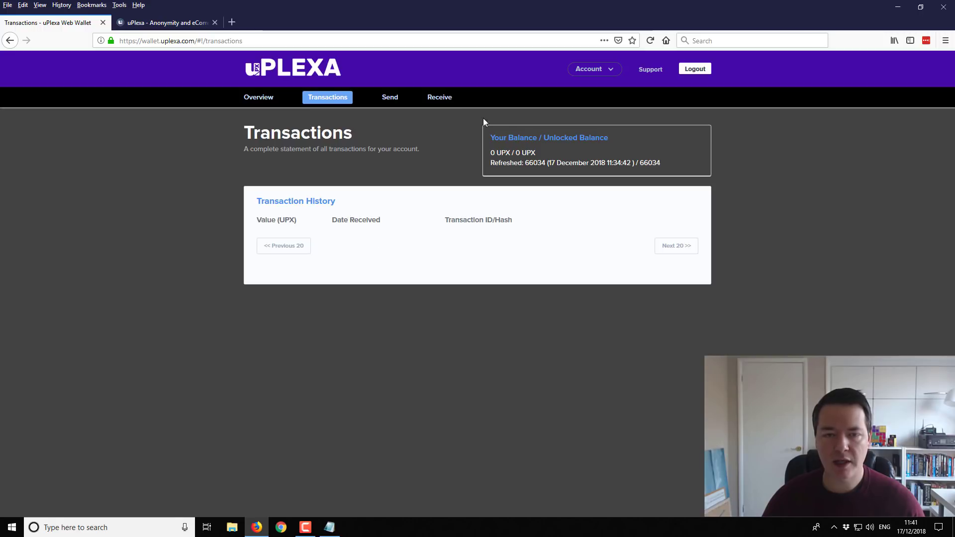
left_click(391, 99)
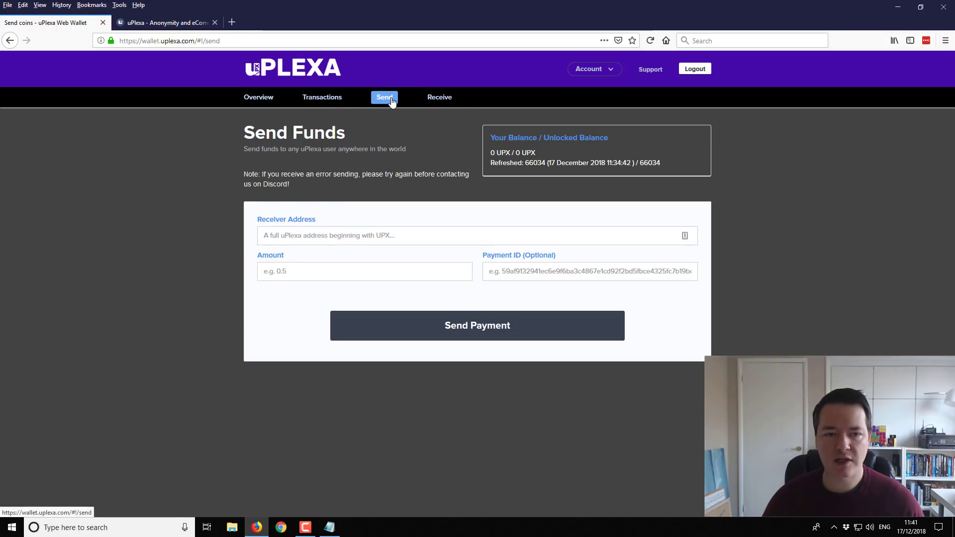
left_click(296, 240)
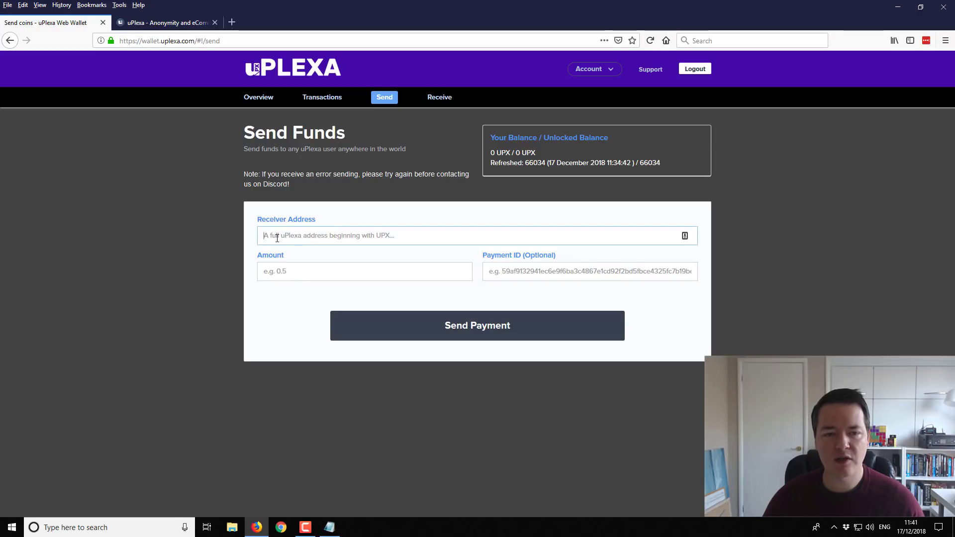
left_click(298, 270)
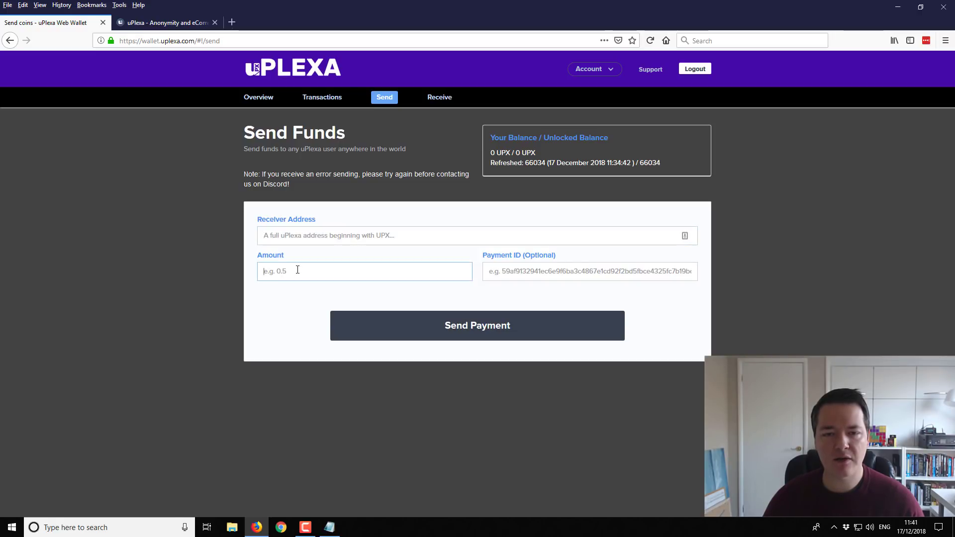
left_click(573, 272)
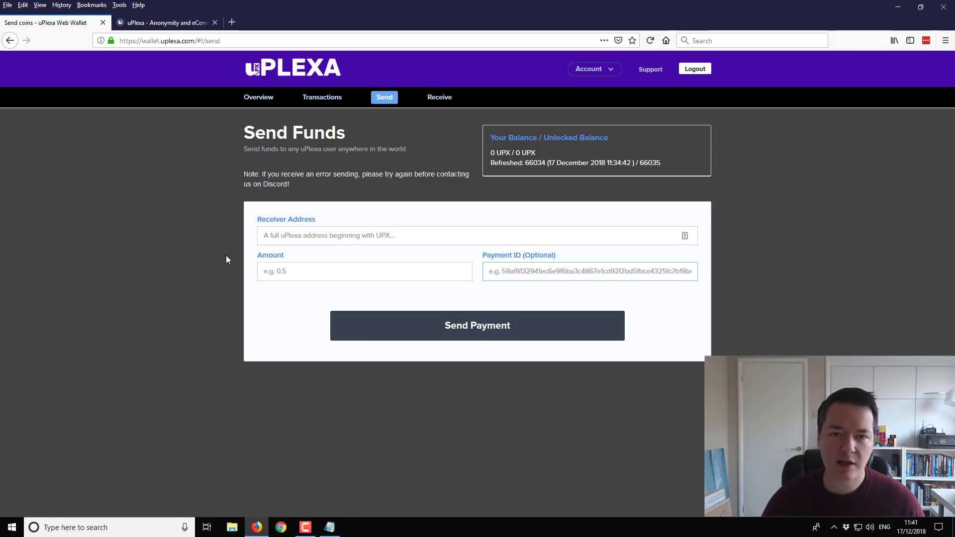
On the Receive page, select the integrated address and its payment ID to inspect them
left_click(439, 97)
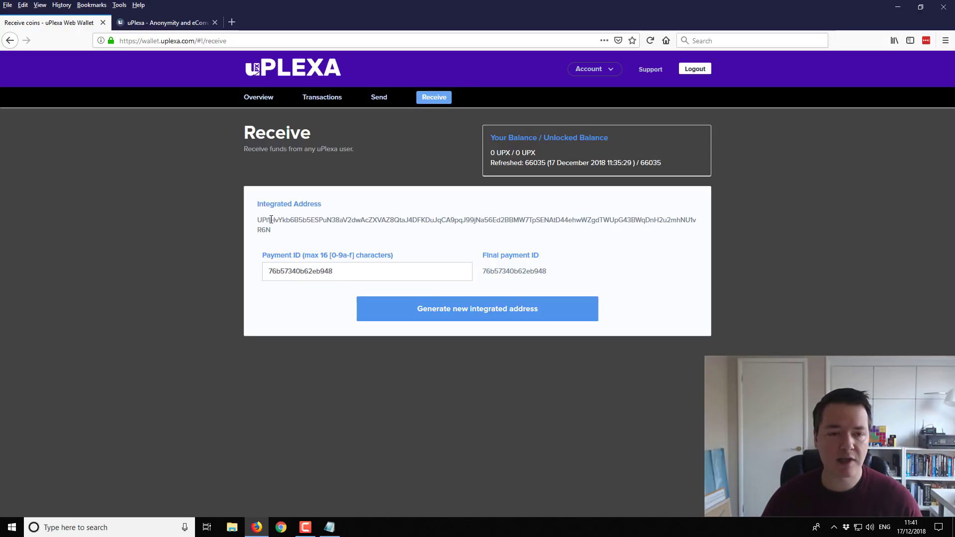
left_click_drag(259, 220, 281, 234)
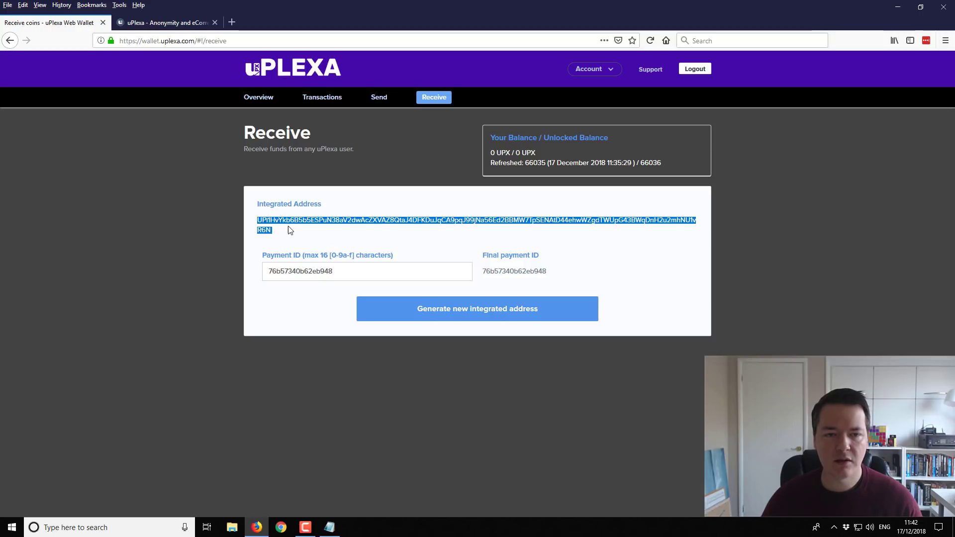
left_click(292, 230)
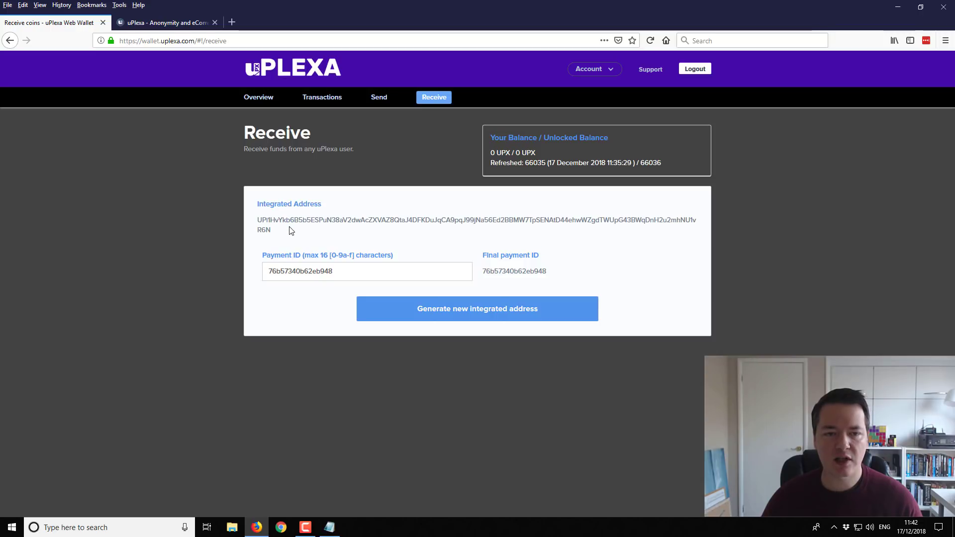
left_click_drag(331, 271, 262, 271)
left_click(338, 271)
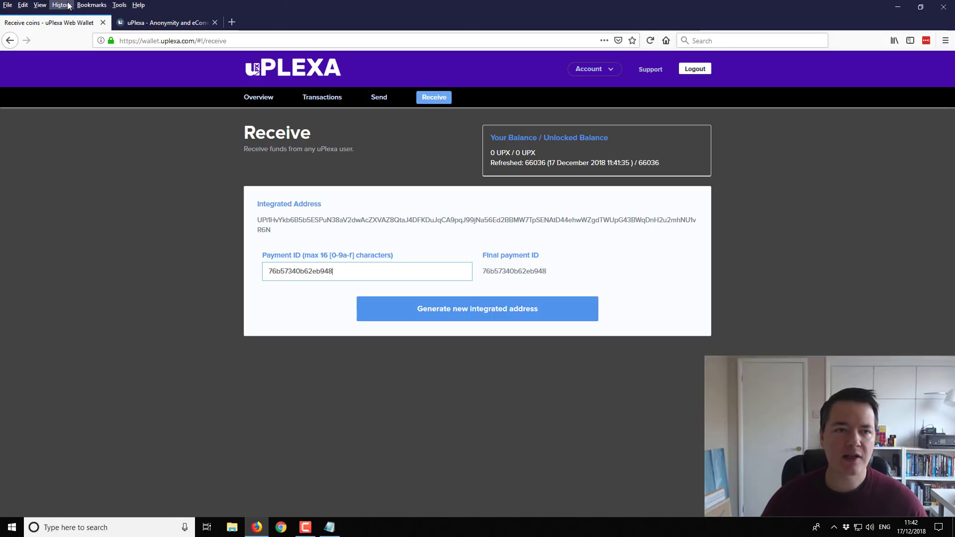
Go from the uPlexa homepage to the GUI wallet release download page
left_click(158, 24)
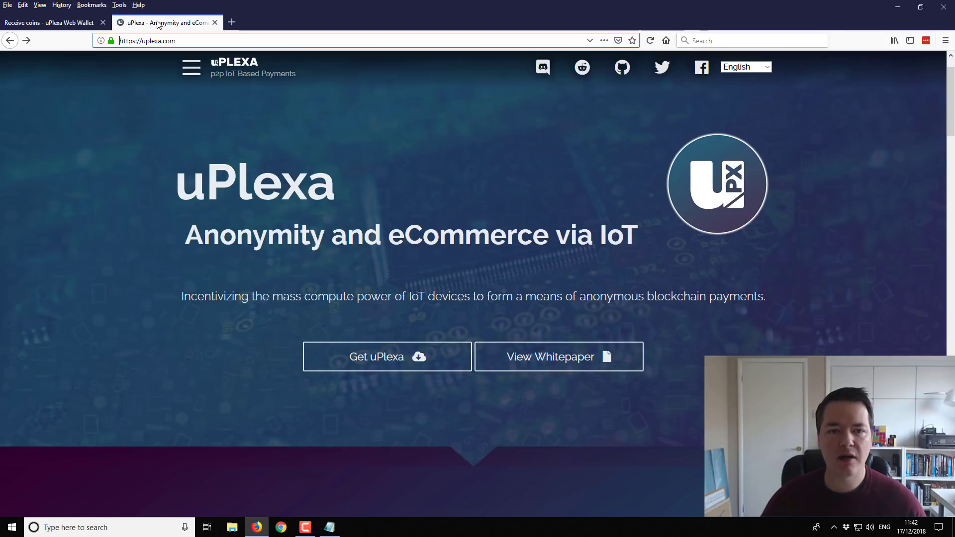
left_click(371, 358)
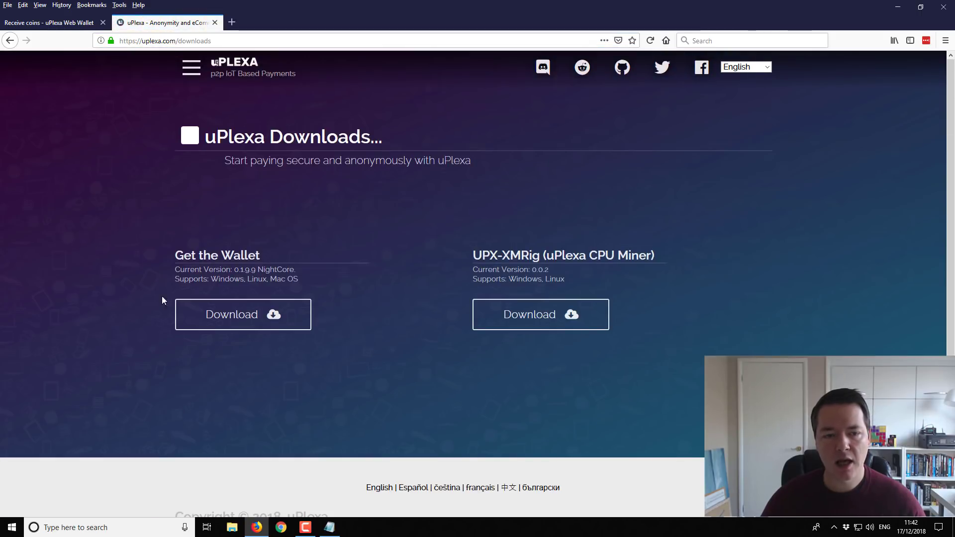
left_click(234, 322)
left_click(371, 83)
scroll(374, 85, "down", 2)
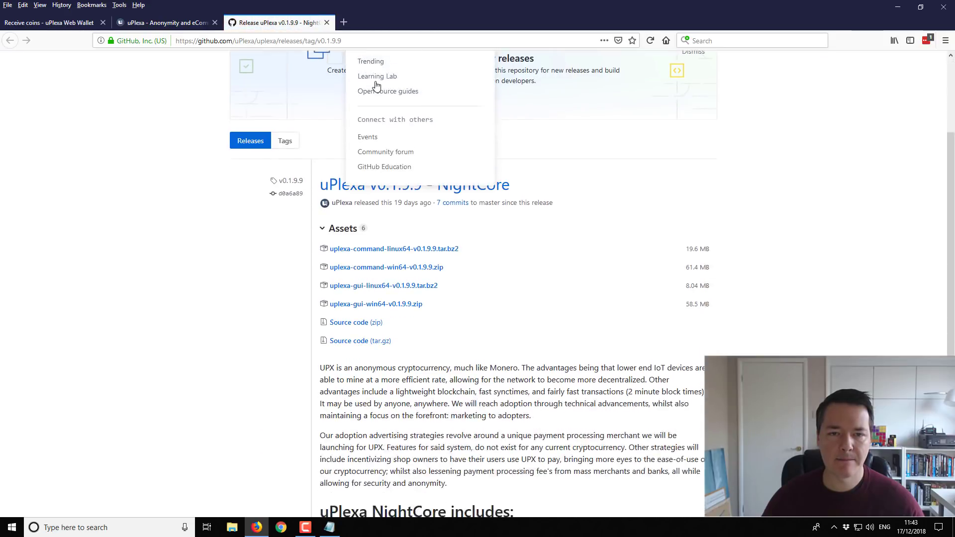
scroll(155, 249, "up", 2)
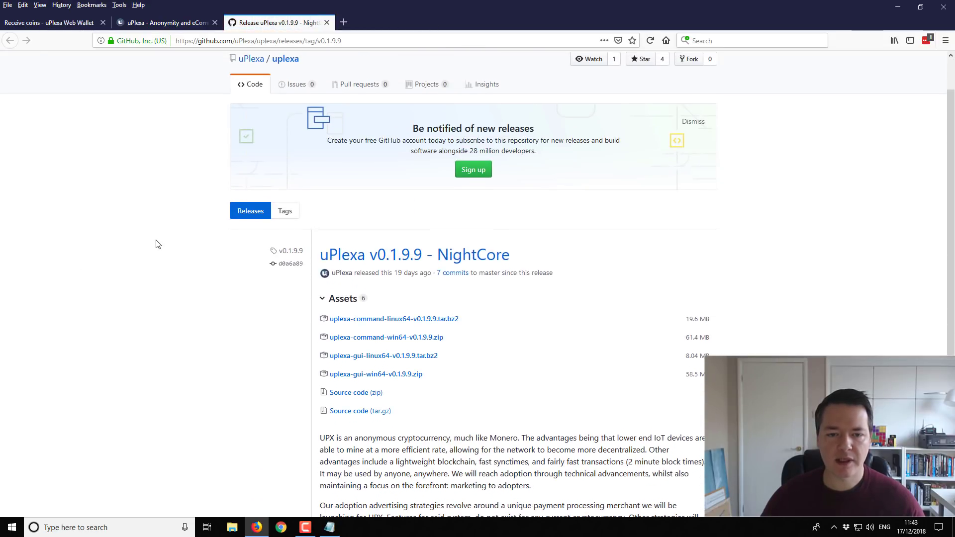
Download uplexa-gui-win64-v0.1.9.9.zip and show it in its Downloads folder
left_click(402, 378)
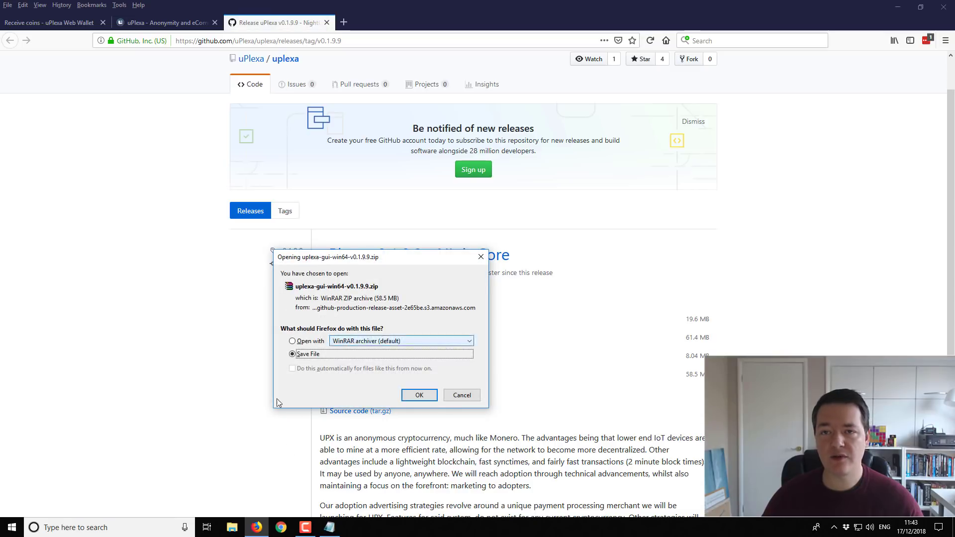
left_click(427, 399)
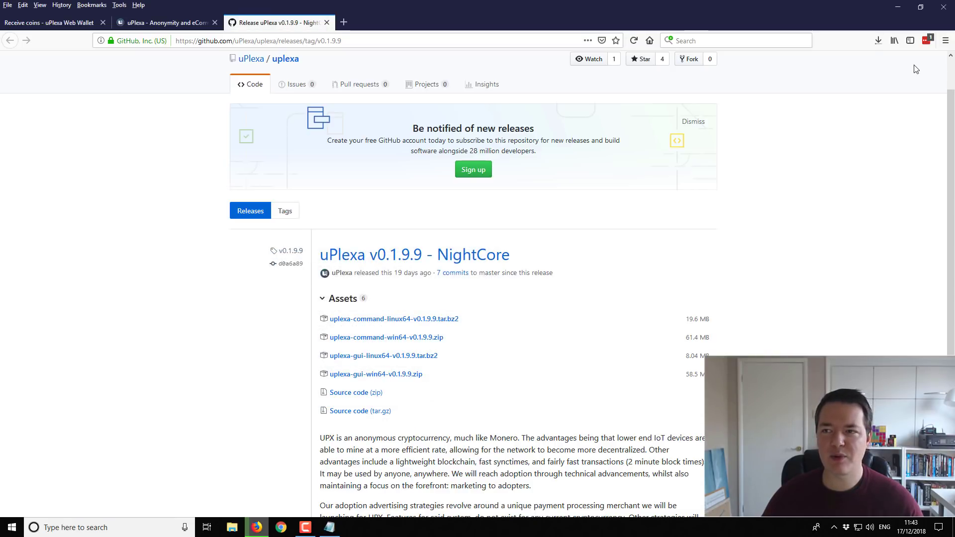
left_click(879, 42)
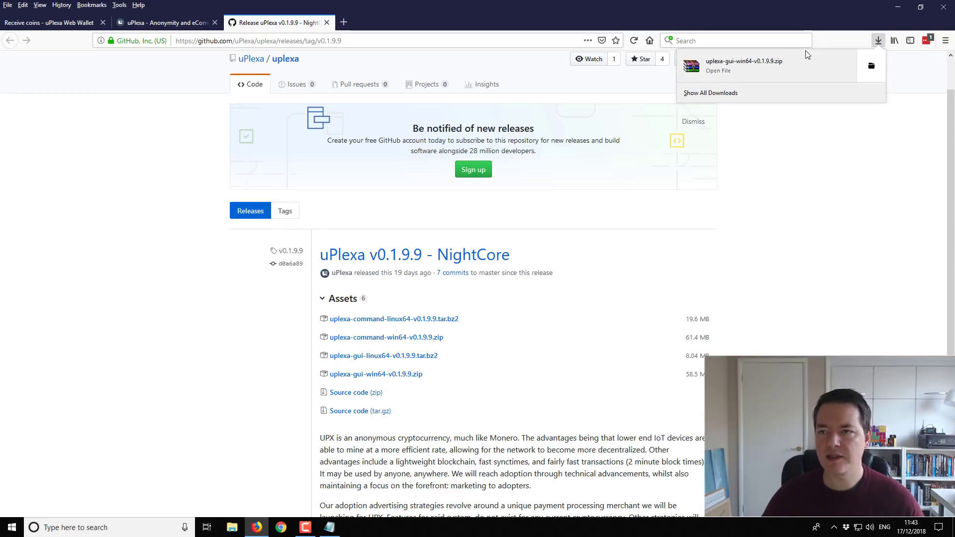
left_click(872, 67)
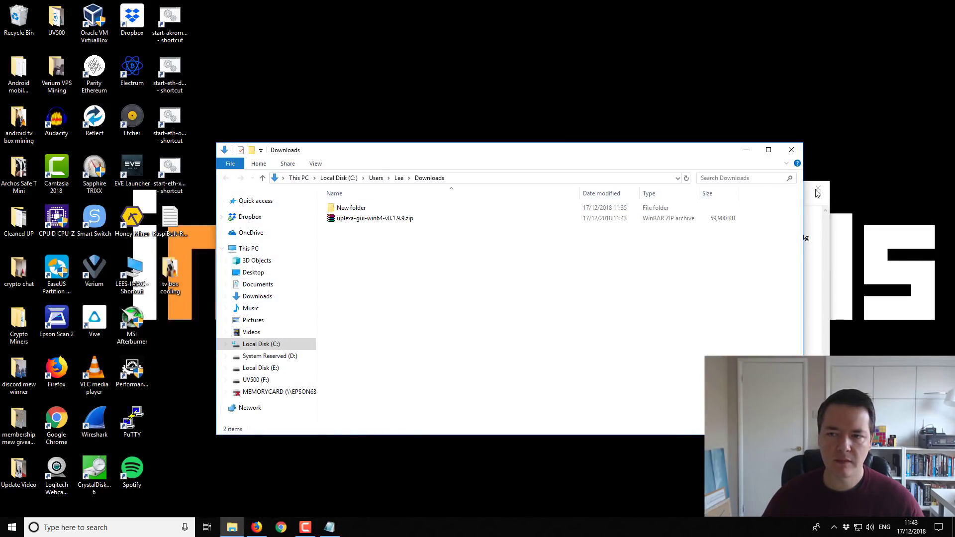
Extract the zip to uplexa-gui-win64-v0.1.9.9\ and open the inner wallet folder
right_click(365, 219)
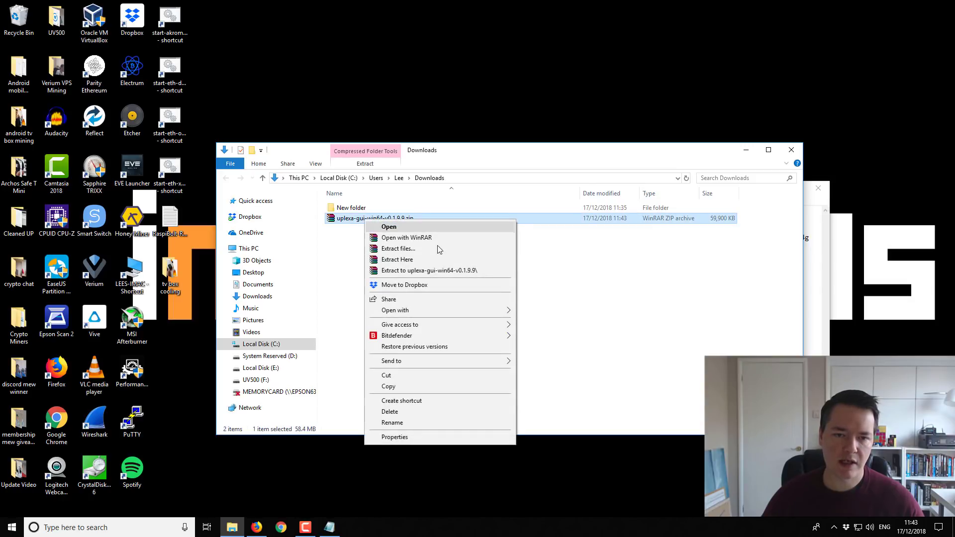
left_click(414, 271)
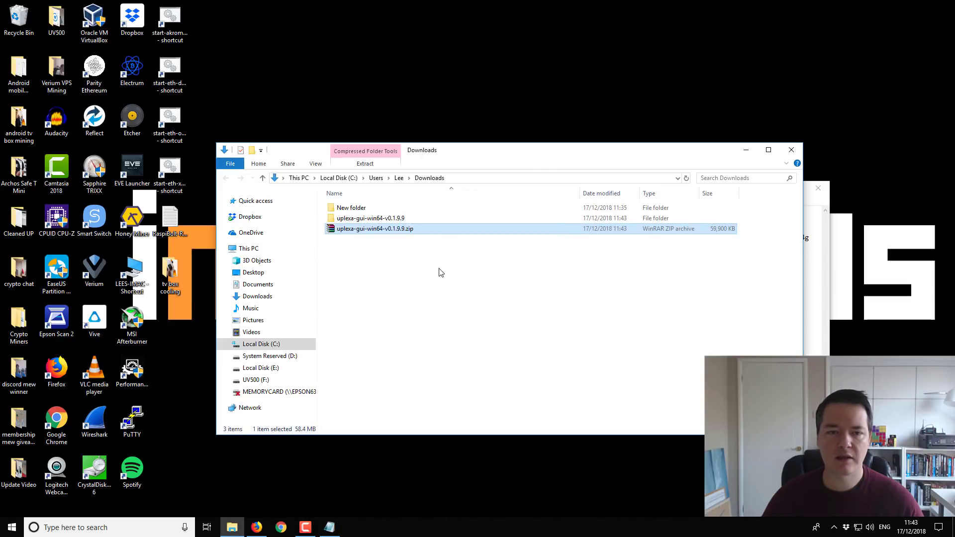
left_click(436, 261)
left_click(397, 222)
double_click(396, 222)
double_click(397, 211)
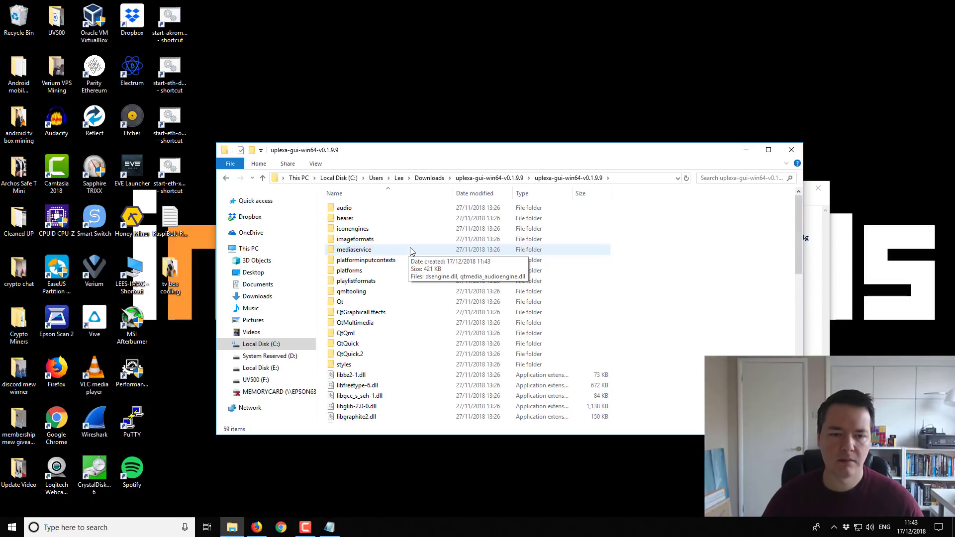
Launch uplexa-wallet-gui.exe and allow the unverified program to run
scroll(410, 252, "down", 8)
scroll(411, 251, "down", 3)
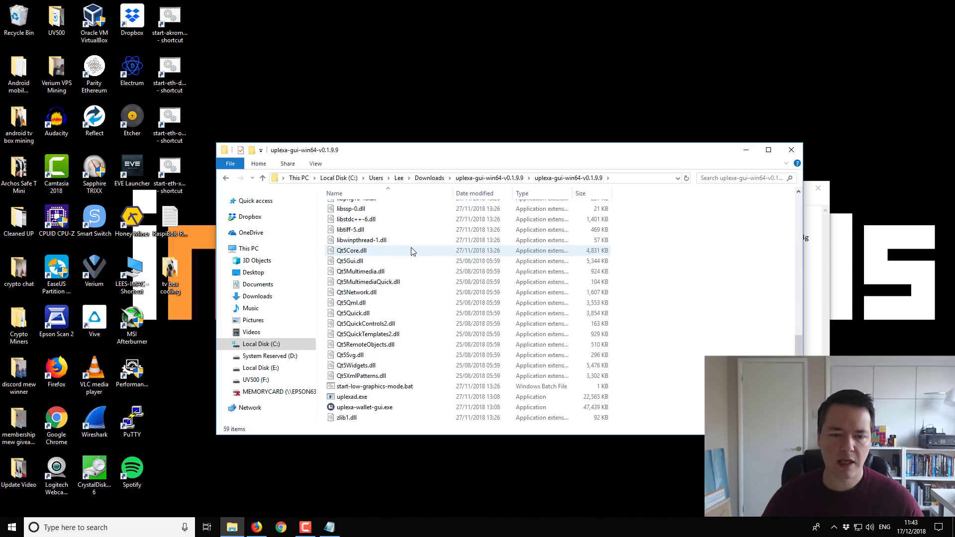
left_click(367, 409)
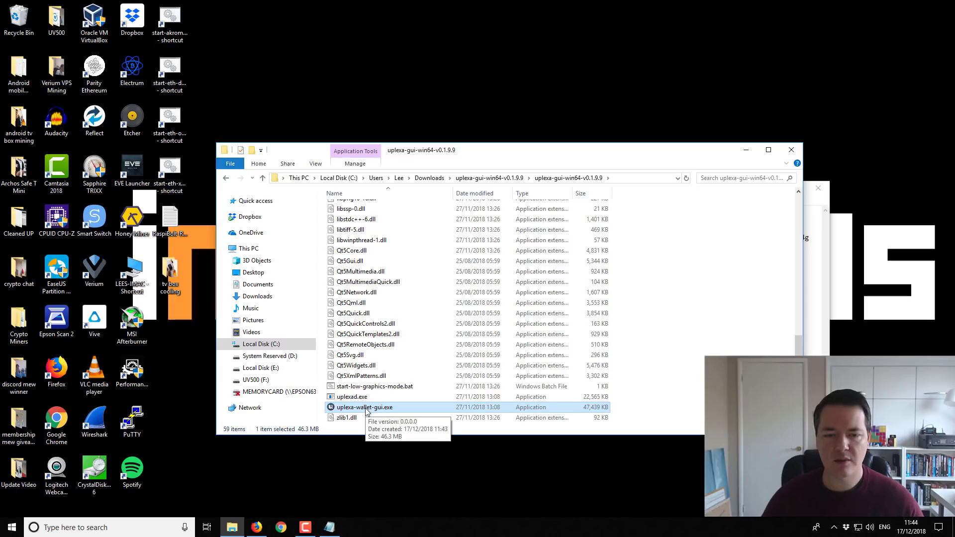
double_click(367, 408)
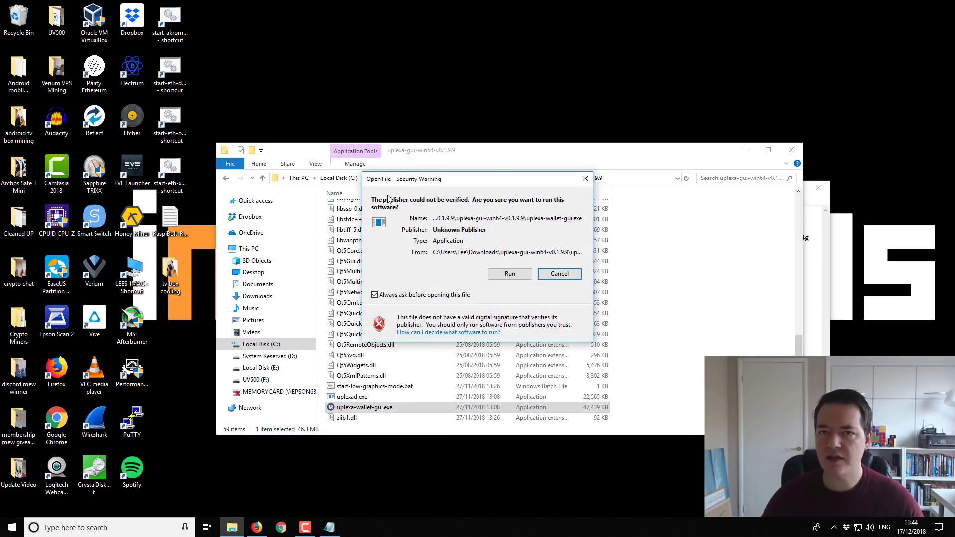
left_click(510, 274)
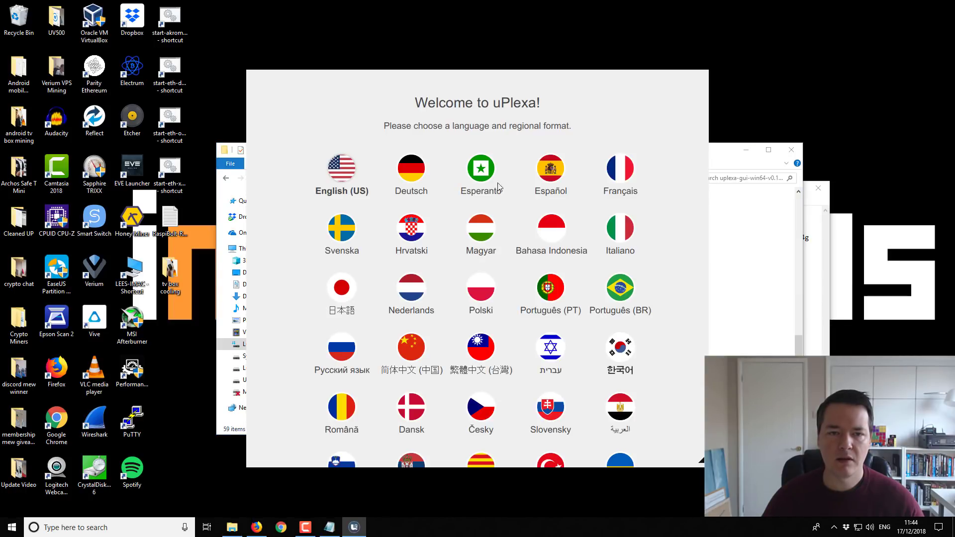
Choose English (US), minimize File Explorer and Notepad, and start creating a new wallet
left_click(341, 171)
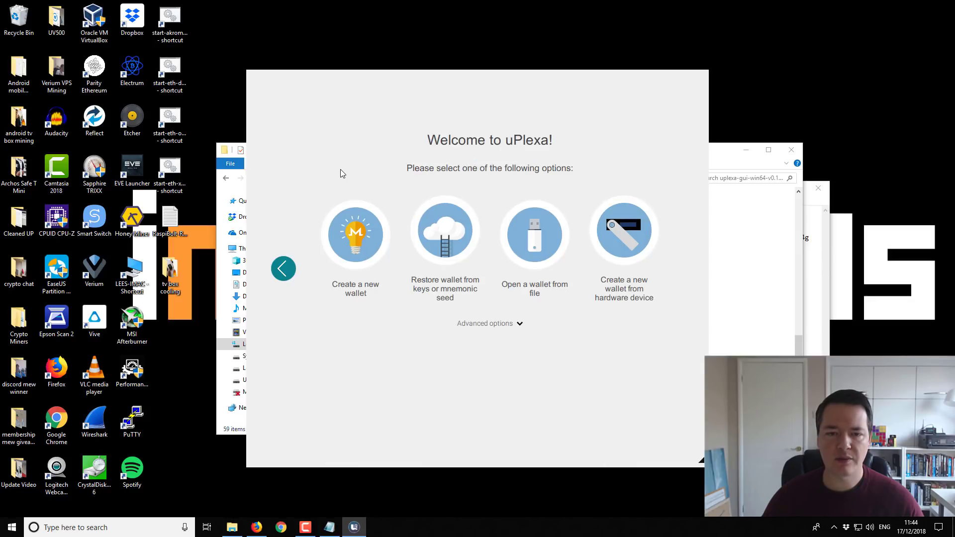
left_click(765, 165)
left_click(746, 150)
left_click(777, 188)
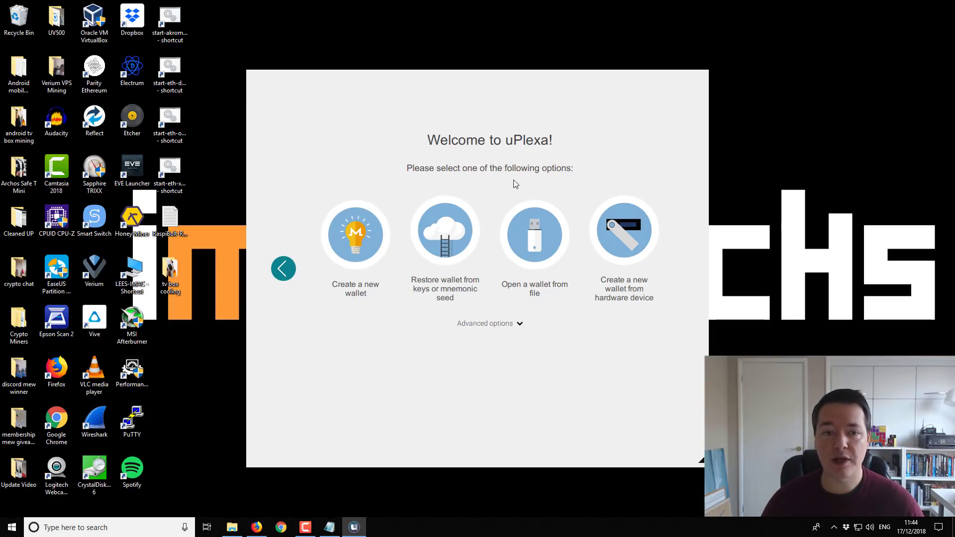
left_click(354, 240)
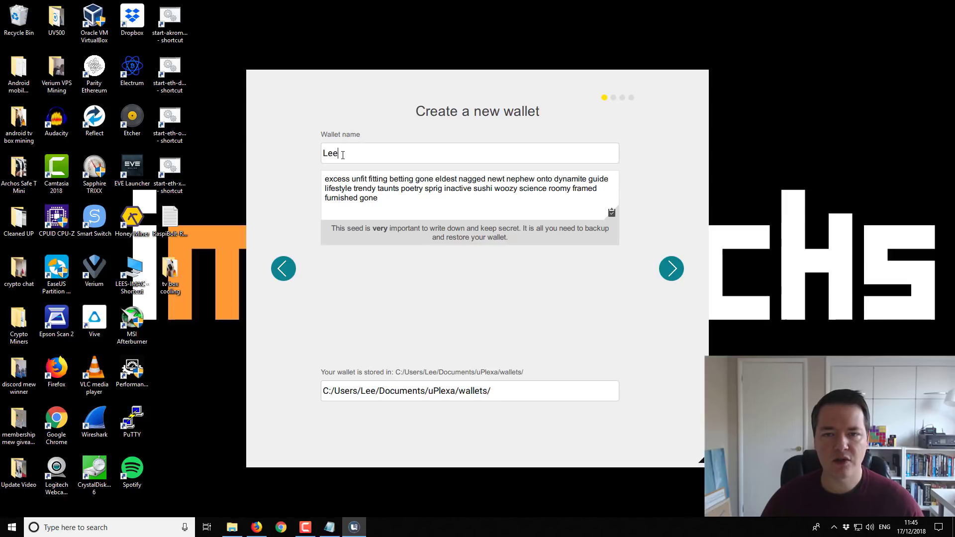
Replace the default wallet name with 'demo'
left_click_drag(343, 154, 264, 158)
key("BackSpace")
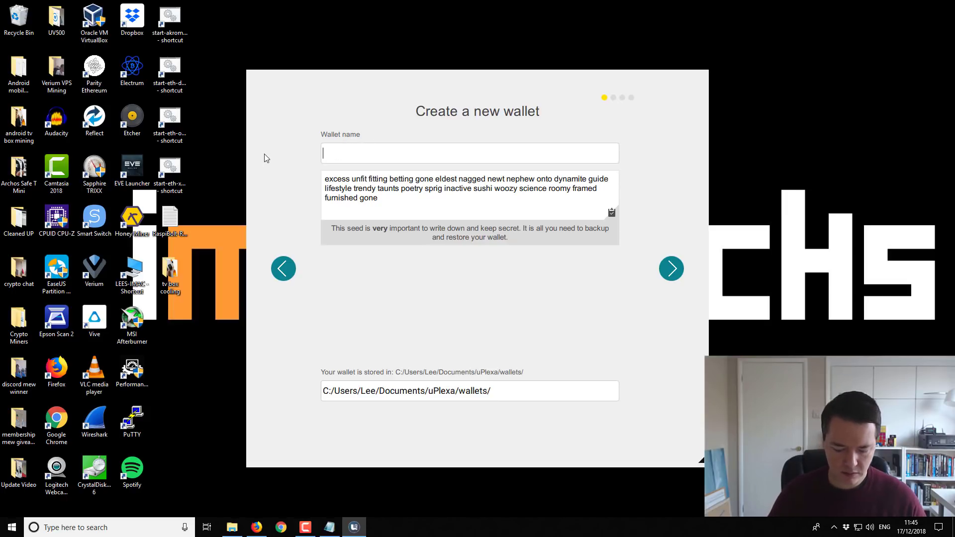
type("demo")
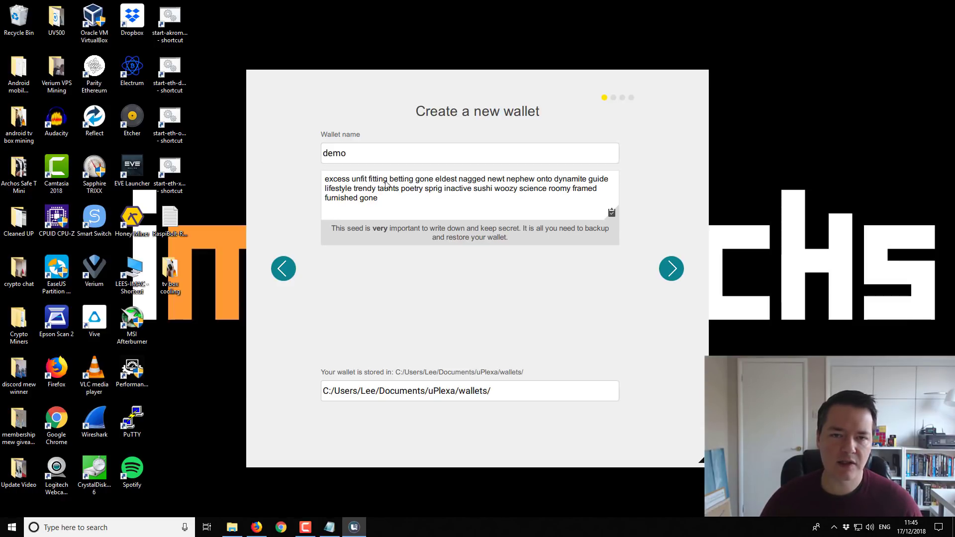
Copy the 25-word seed phrase into the Notepad notes on new lines
left_click_drag(325, 181, 380, 201)
key("ctrl+c")
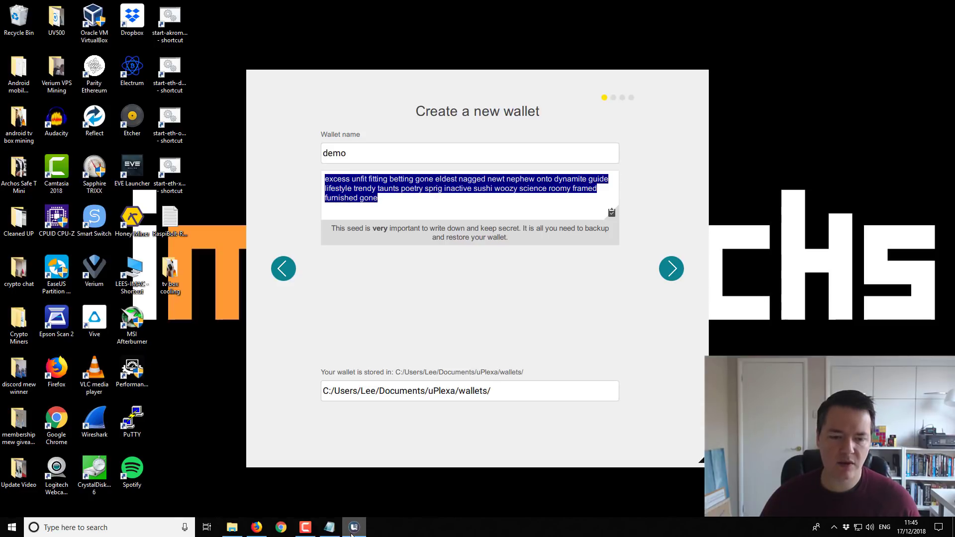
left_click(330, 528)
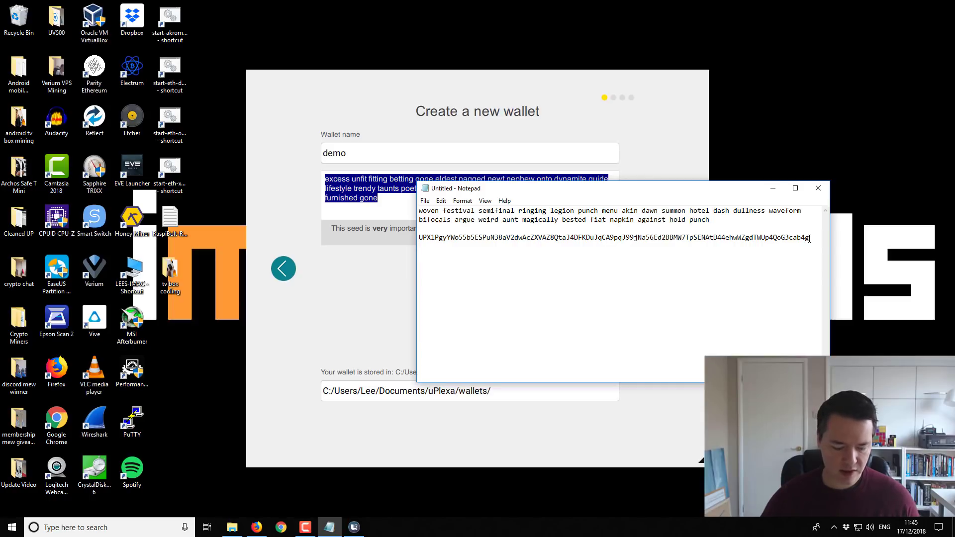
key("Return")
key("Return")
key("ctrl+v")
left_click(524, 84)
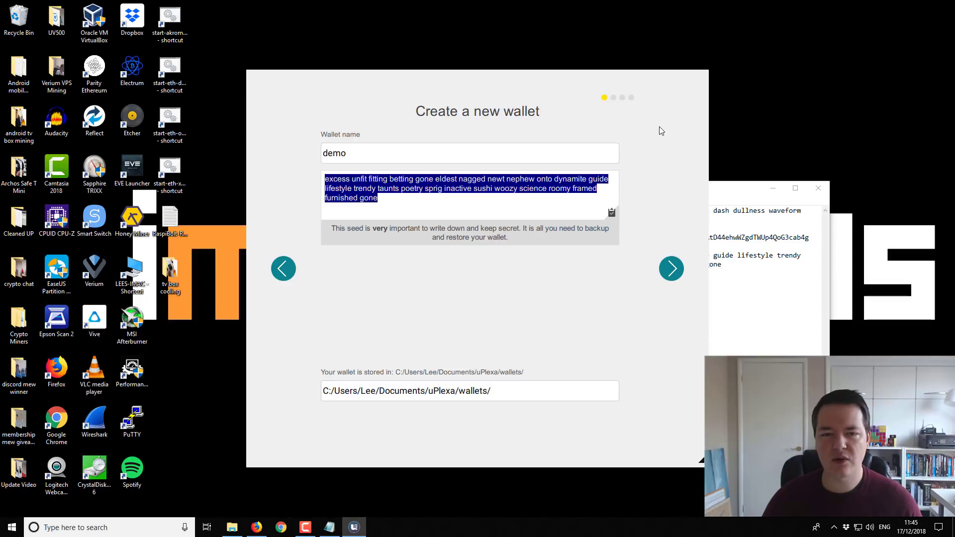
left_click(504, 205)
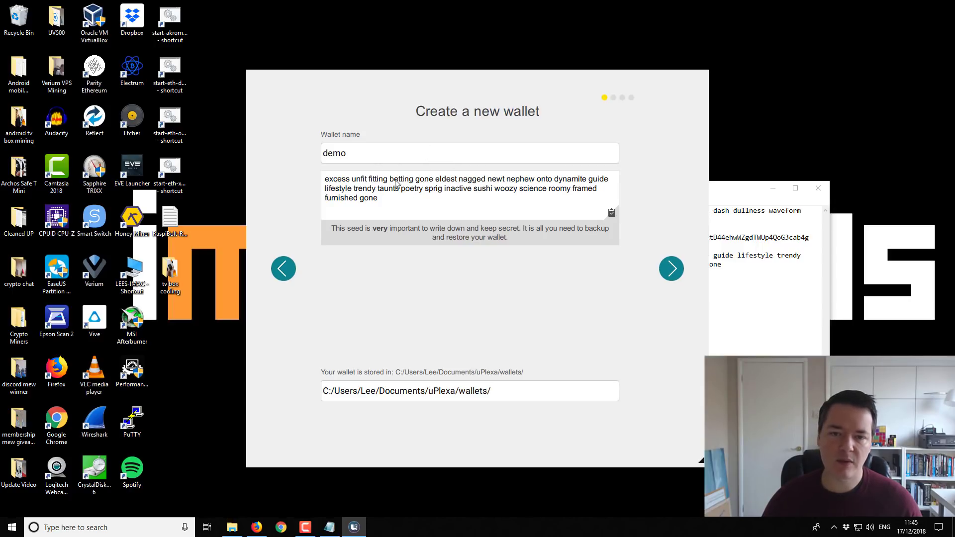
Enter and confirm the wallet password, then advance to Daemon settings
left_click(671, 270)
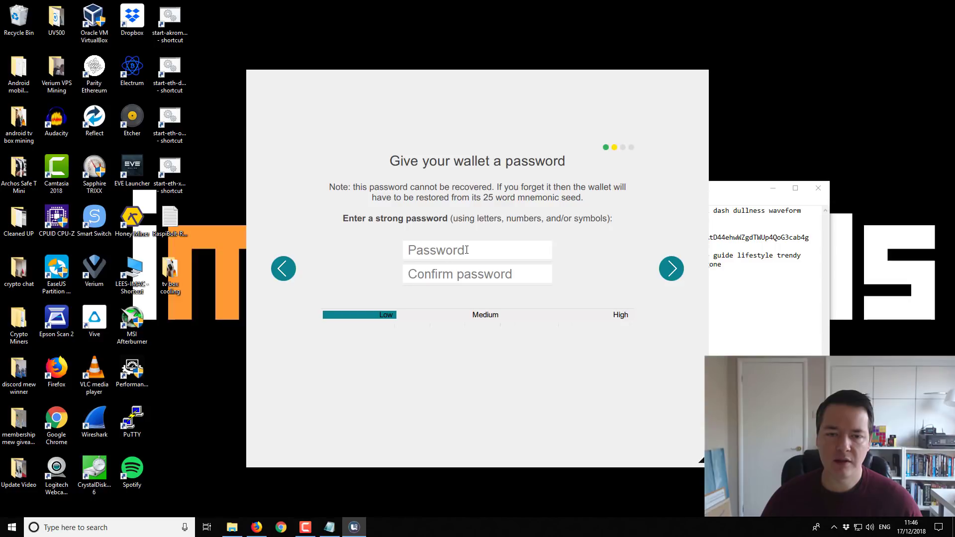
left_click(491, 246)
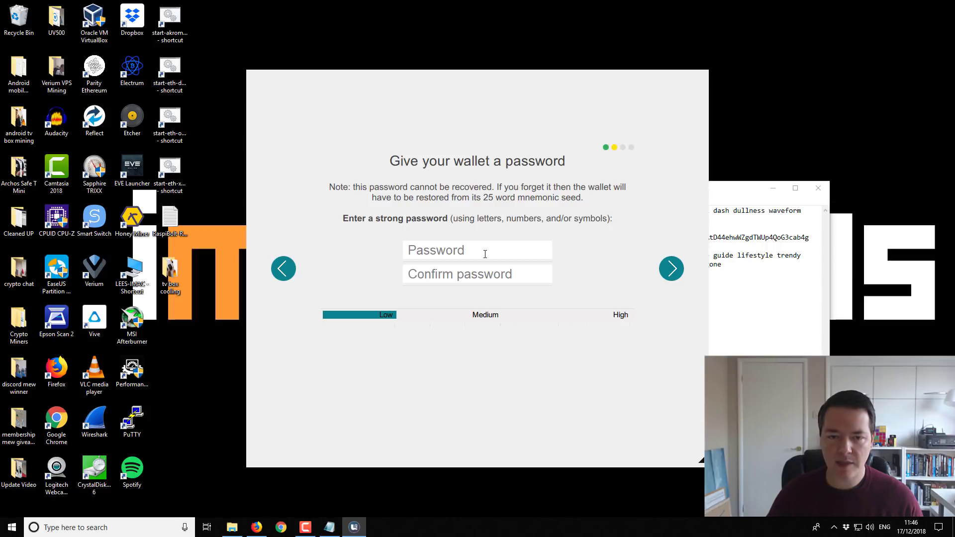
type("**********")
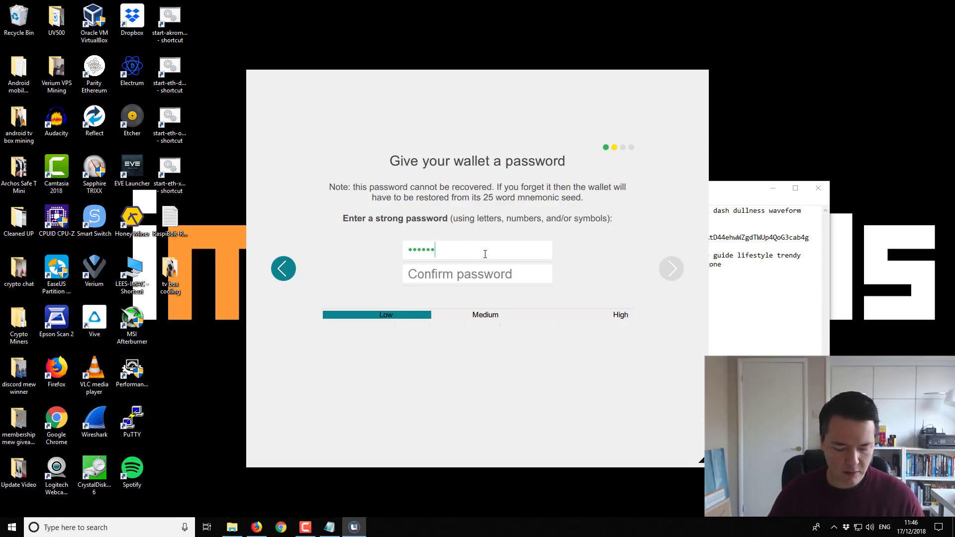
left_click(512, 272)
type("**********")
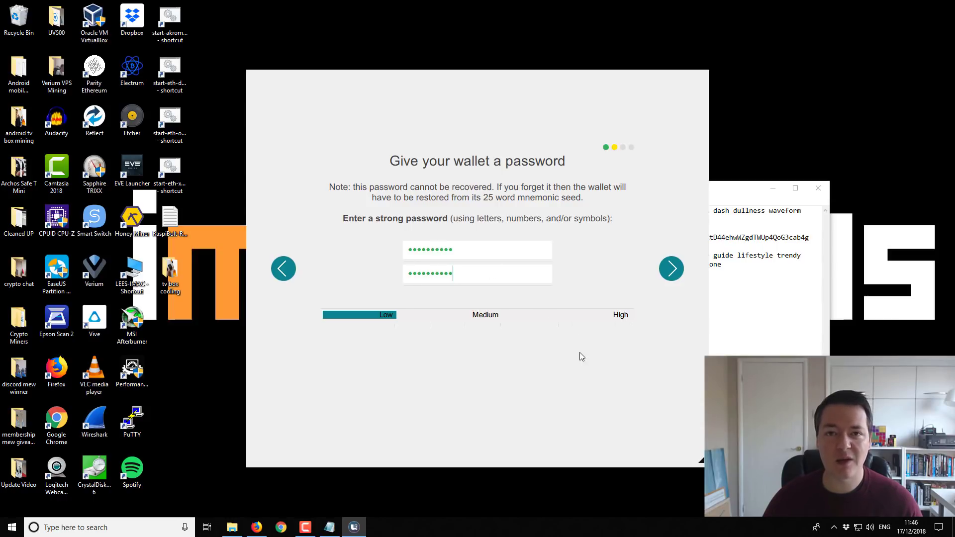
left_click(673, 270)
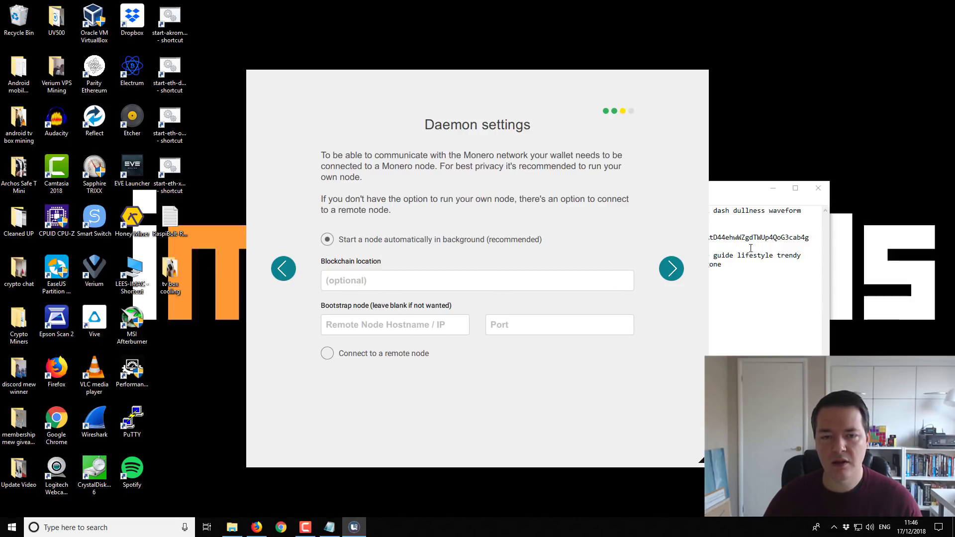
Keep the automatic local node and finish setup to open the new wallet
left_click(673, 269)
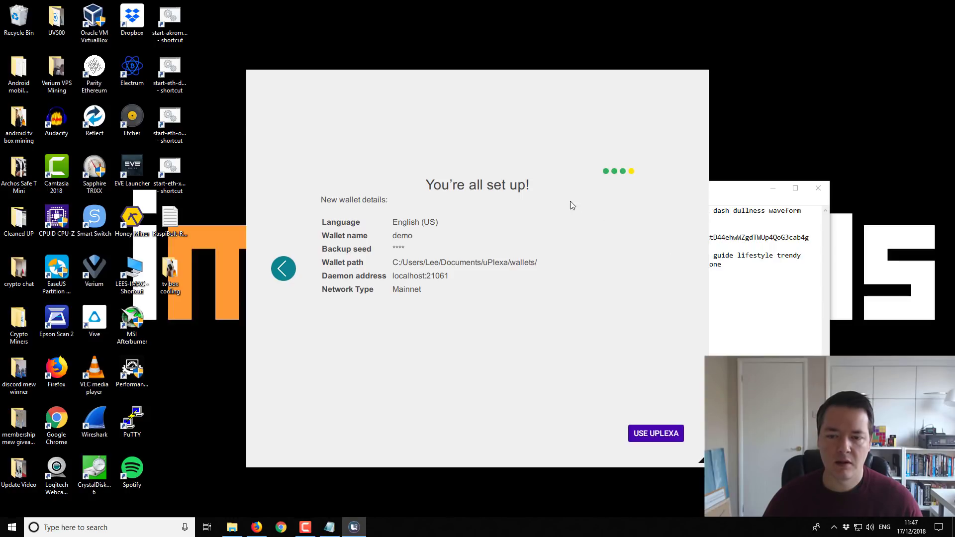
left_click(663, 442)
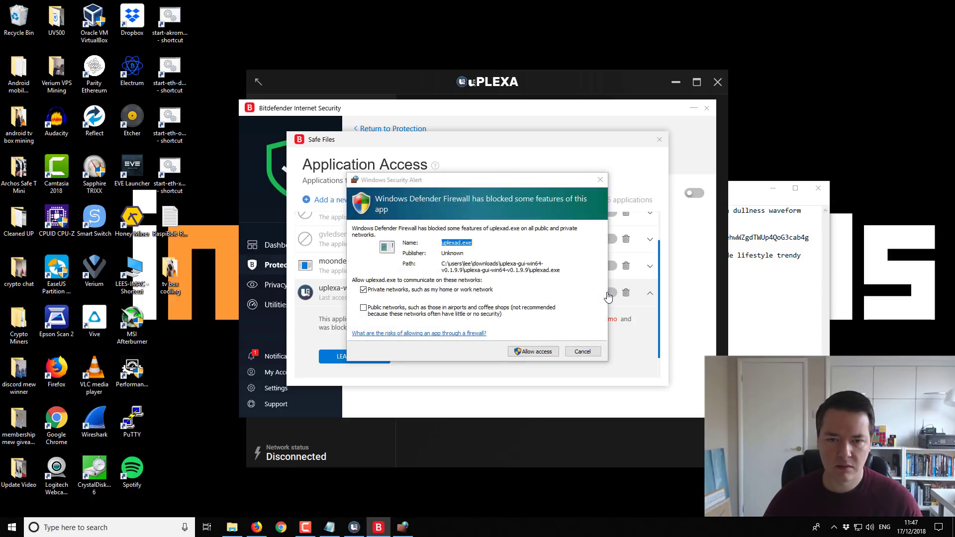
Allow uplexad.exe through the firewall and let uplexa-wallet-gui.exe change protected folders
left_click(540, 352)
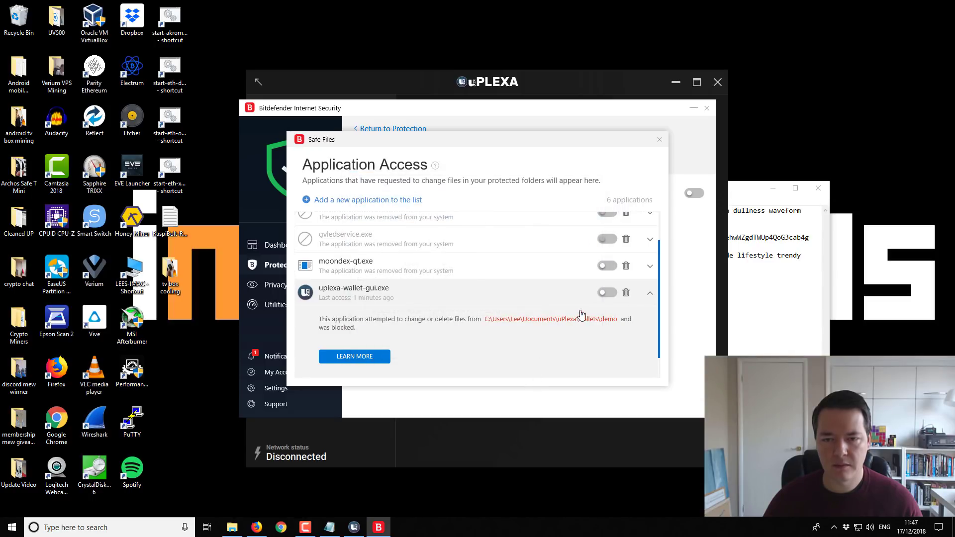
left_click(608, 294)
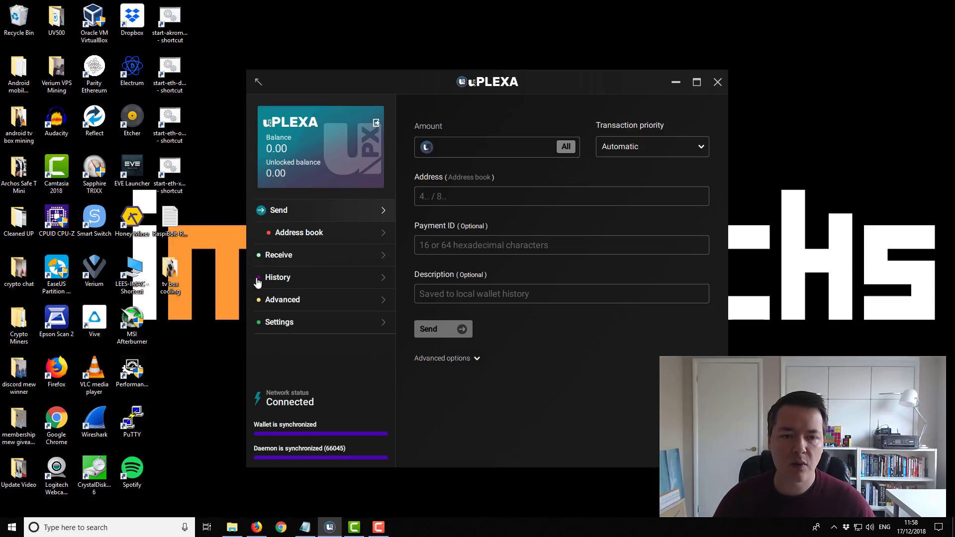
Copy the wallet's primary address from the Receive page
left_click(283, 256)
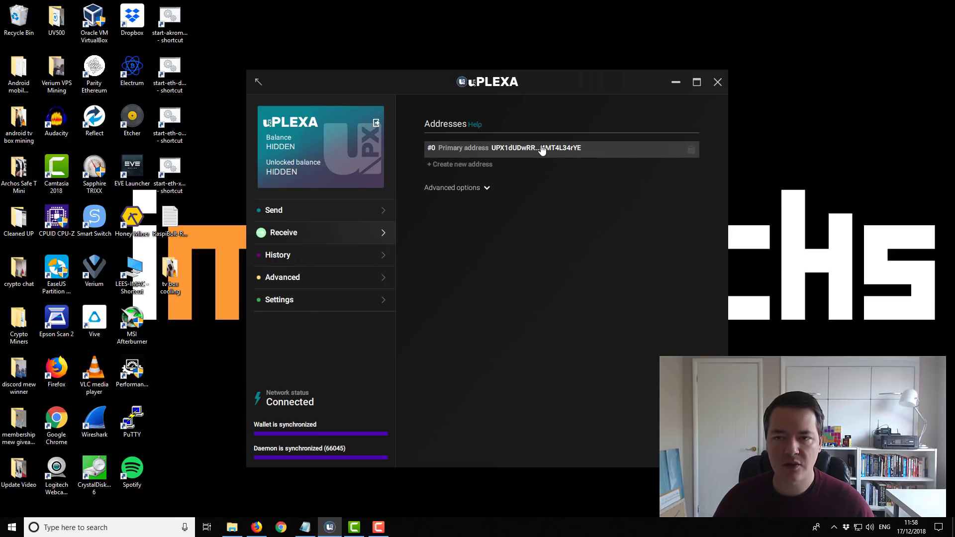
left_click(691, 150)
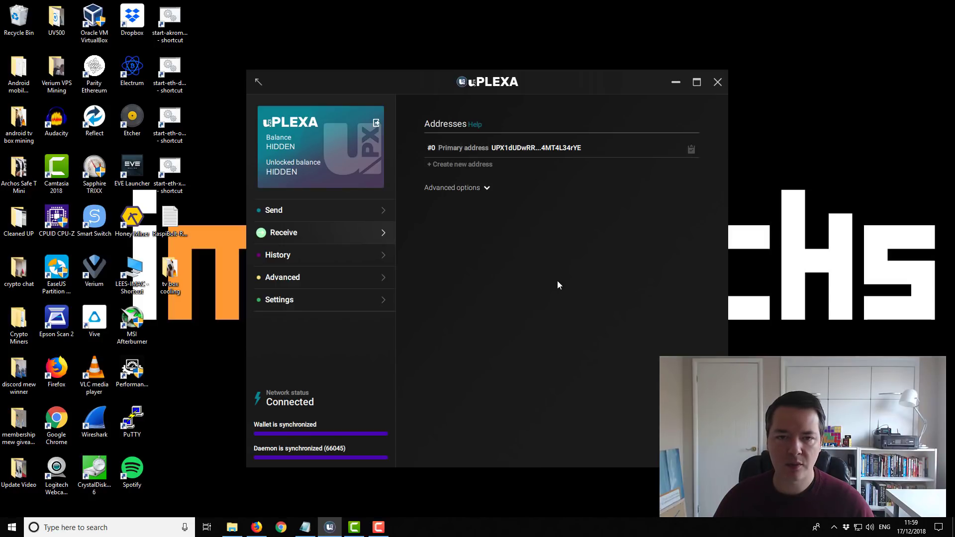
Send 10 UPX from the web wallet to the pasted GUI wallet address, retrying after the error
left_click(261, 529)
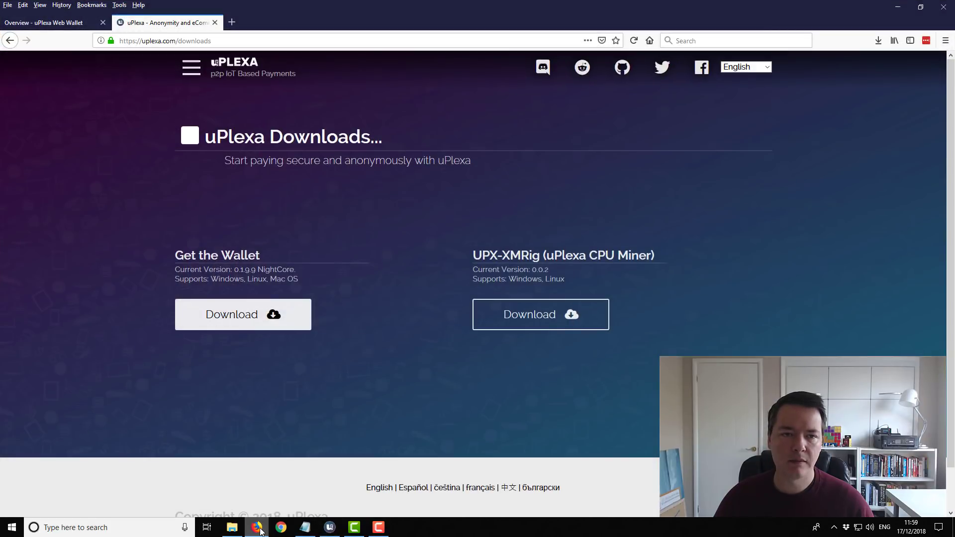
left_click(37, 25)
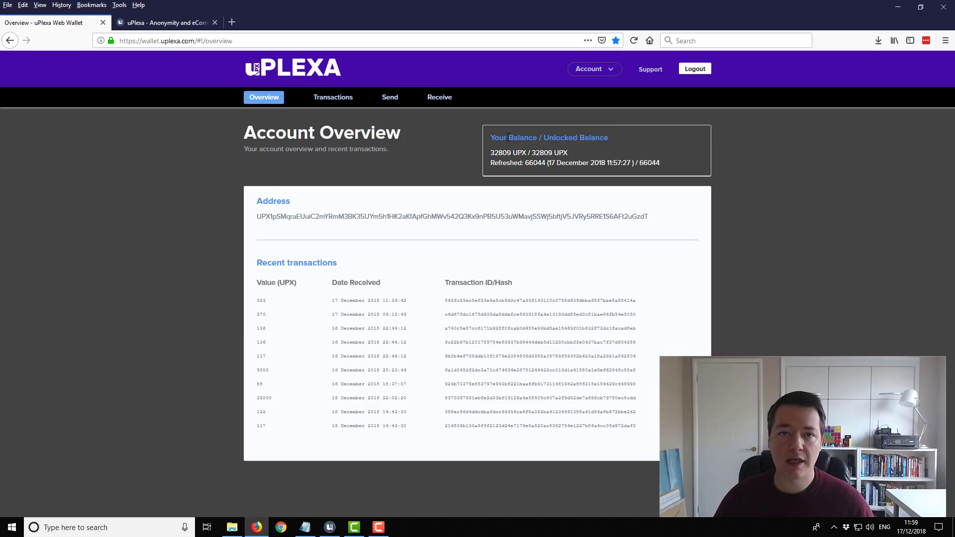
left_click(391, 99)
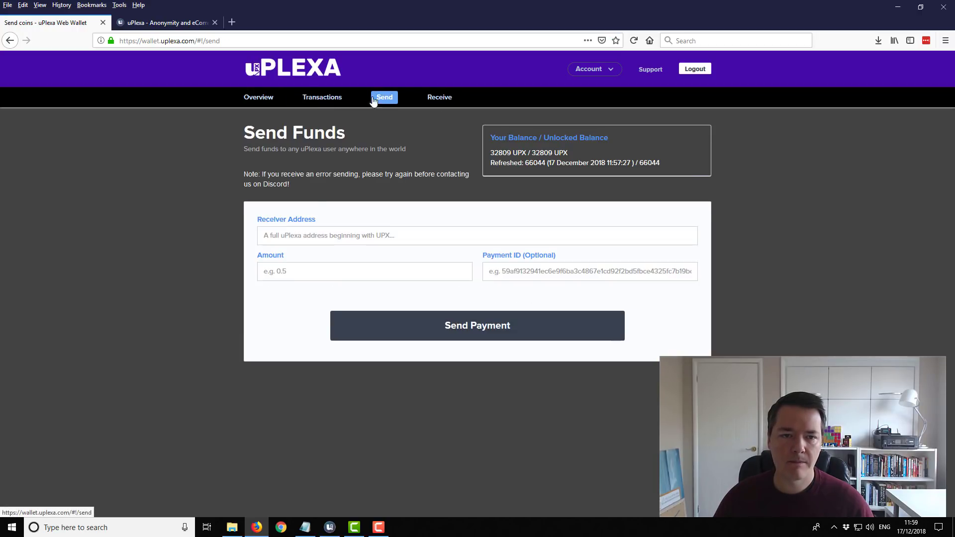
left_click(317, 237)
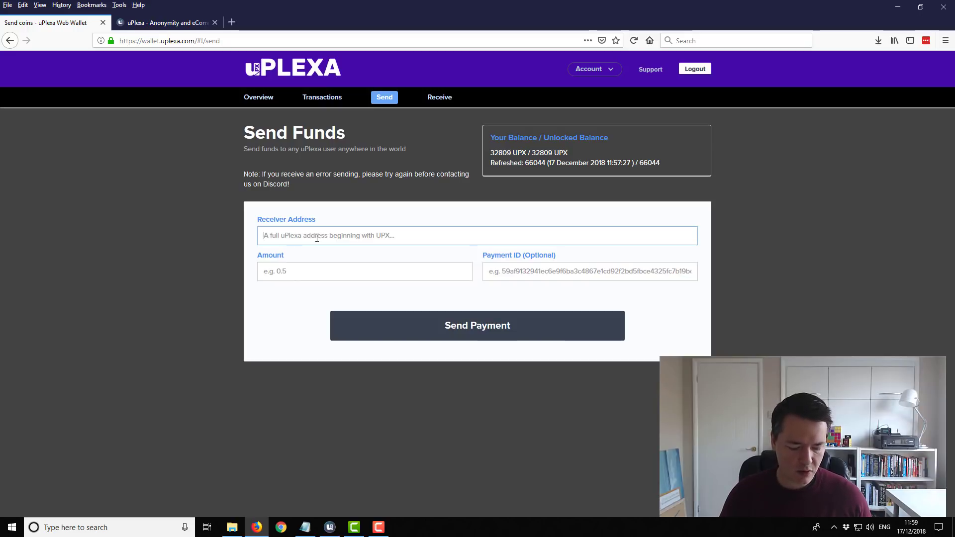
key("ctrl+v")
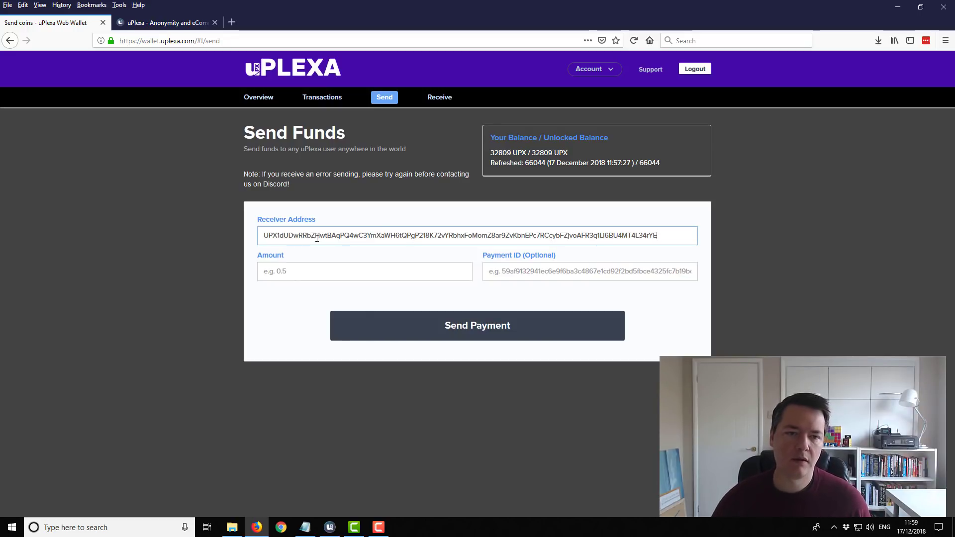
left_click(314, 275)
type("10")
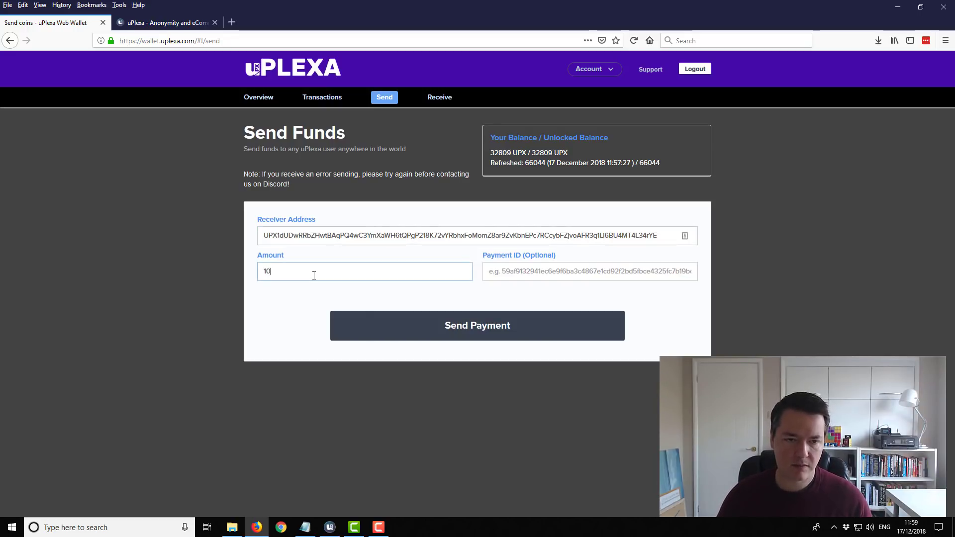
left_click(486, 275)
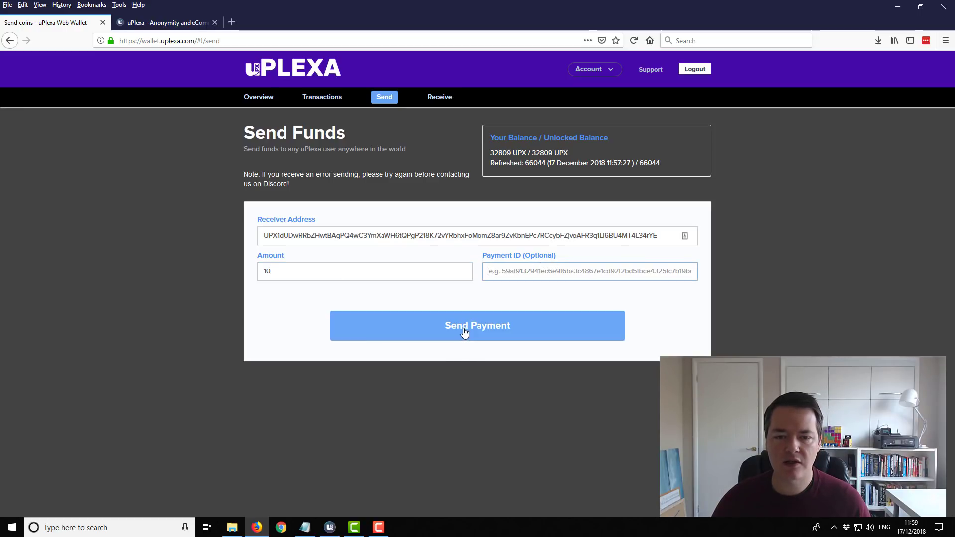
left_click(482, 332)
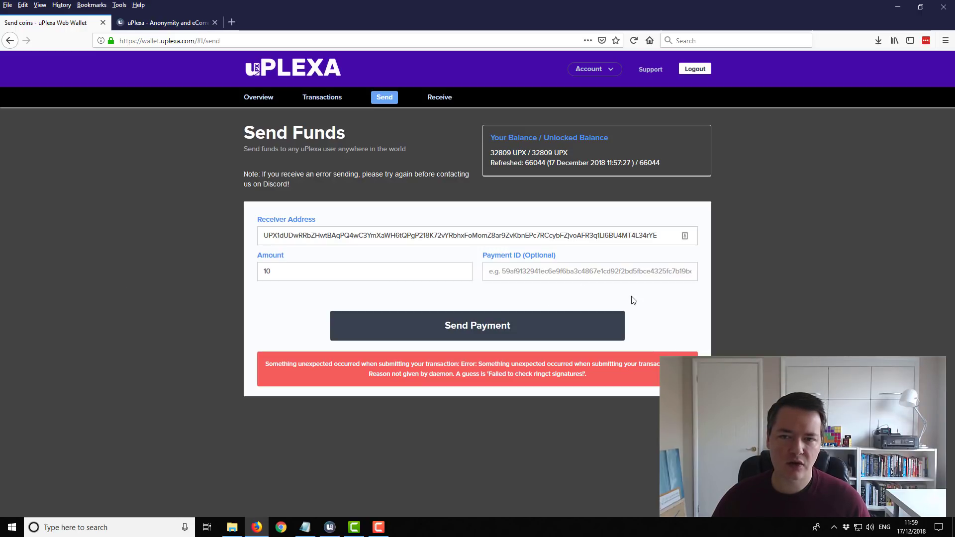
left_click(593, 333)
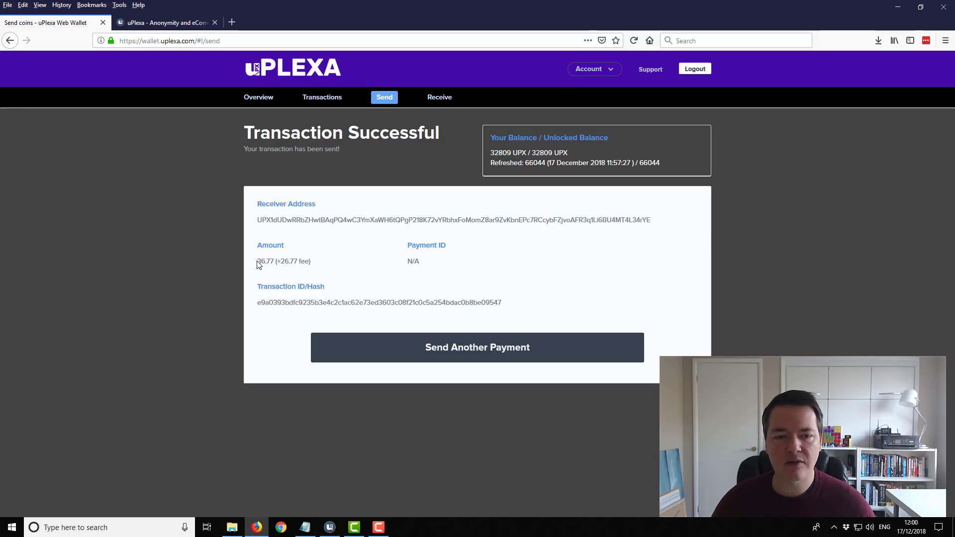
Highlight and review the 26.77 fee on the Transaction Successful page
left_click_drag(257, 261, 299, 262)
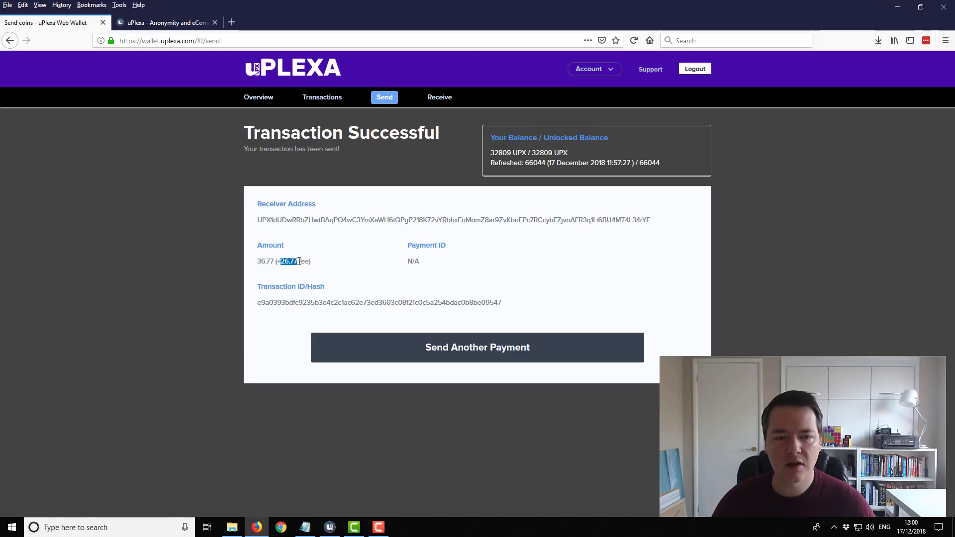
left_click(319, 263)
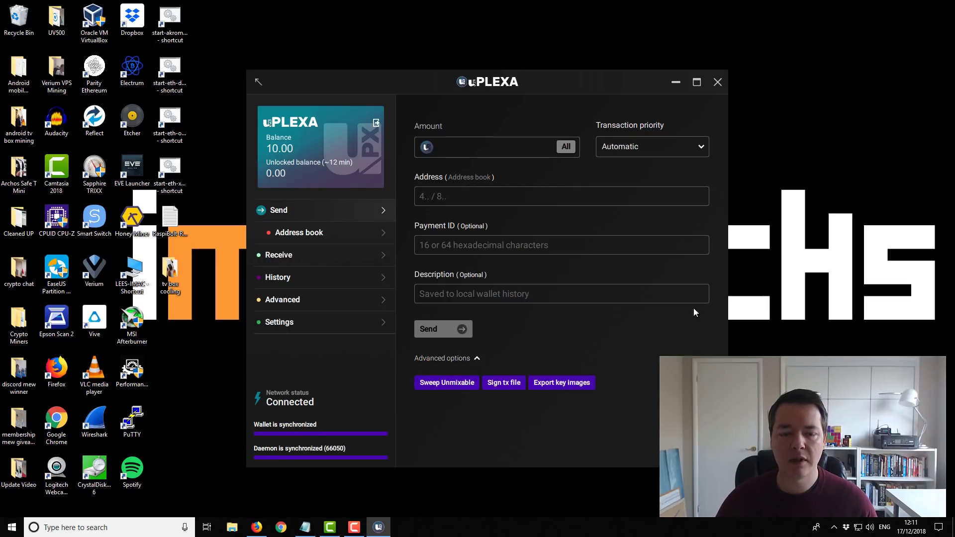
Check the web wallet's Transactions page while the GUI balance unlocks
left_click(257, 528)
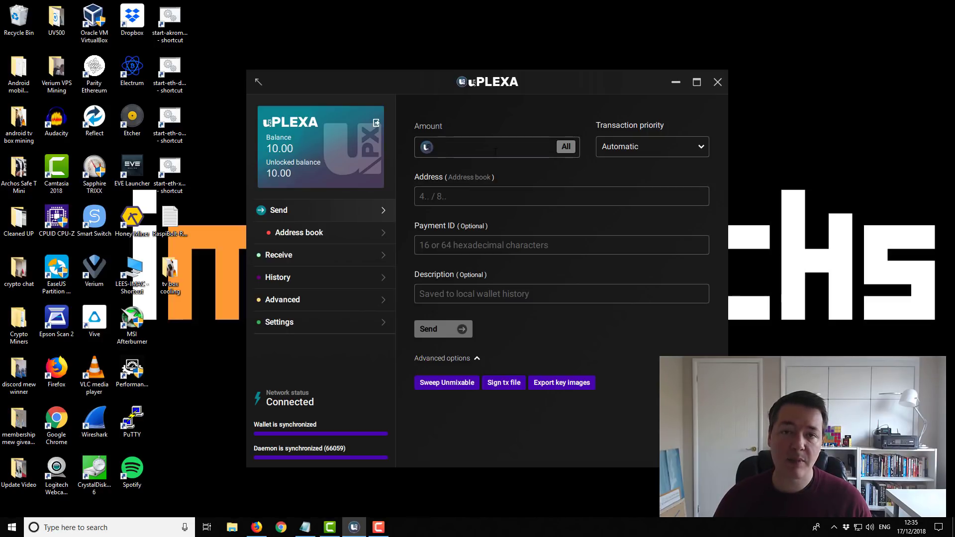
Enter an amount of 5 and set transaction priority to Normal (x1 fee)
left_click(495, 149)
type("5")
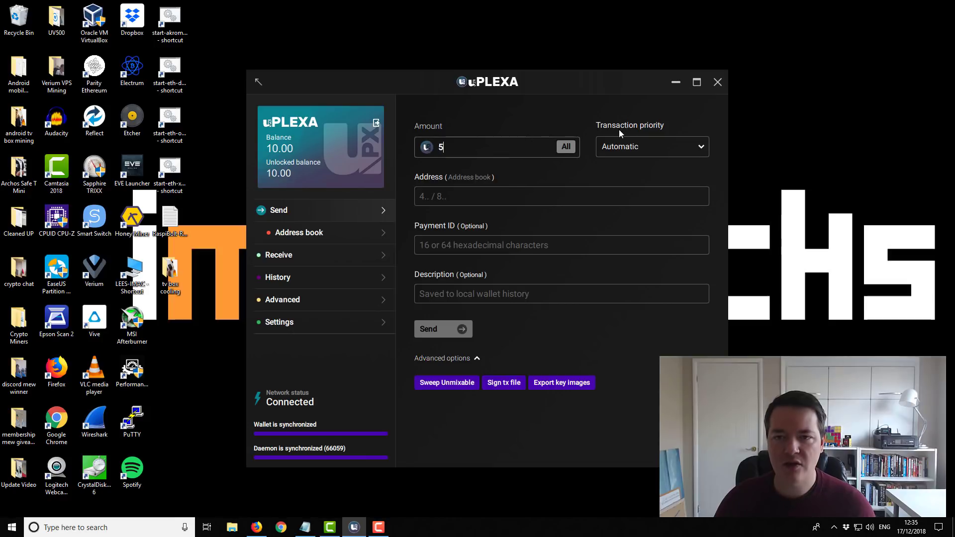
left_click(637, 152)
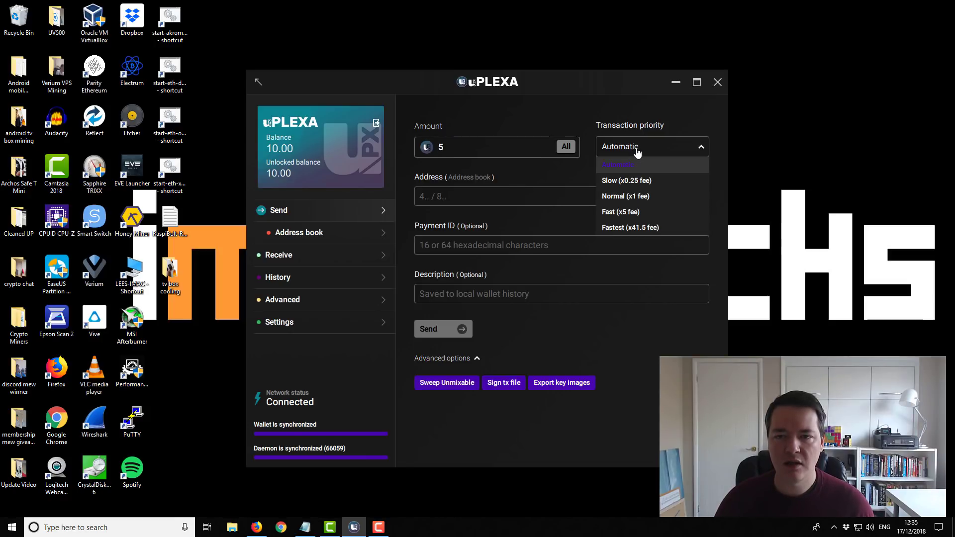
left_click(655, 198)
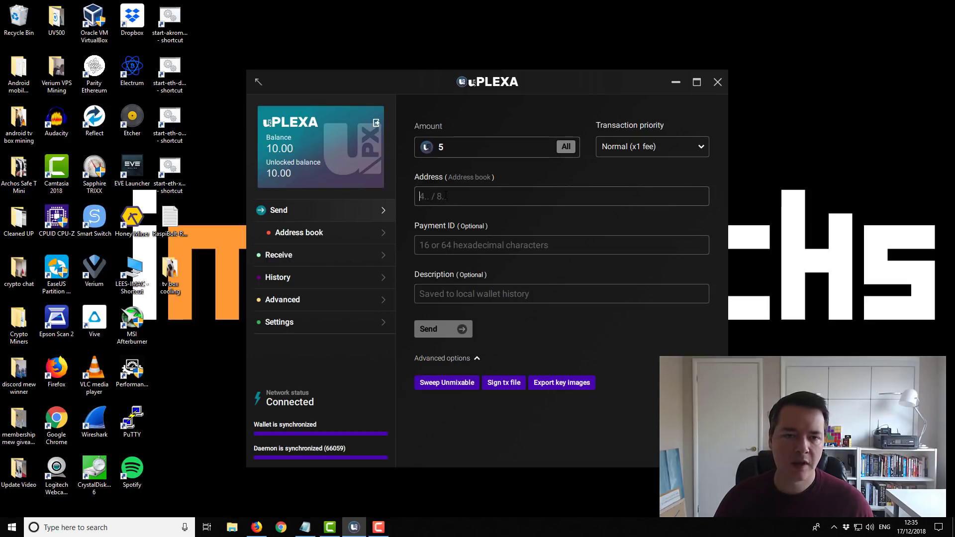
Paste the web wallet's address as recipient and add the description 'donation'
key("ctrl")
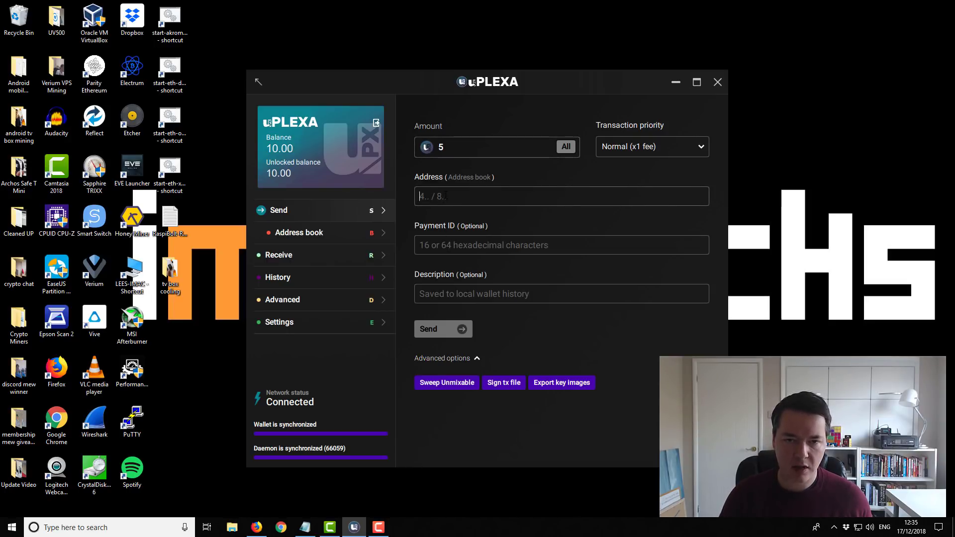
key("ctrl+v")
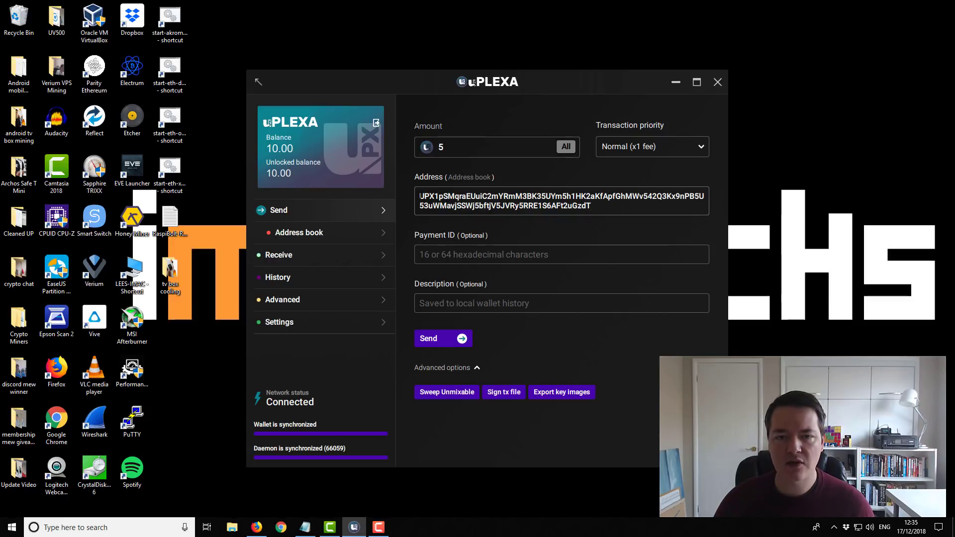
left_click_drag(421, 196, 595, 206)
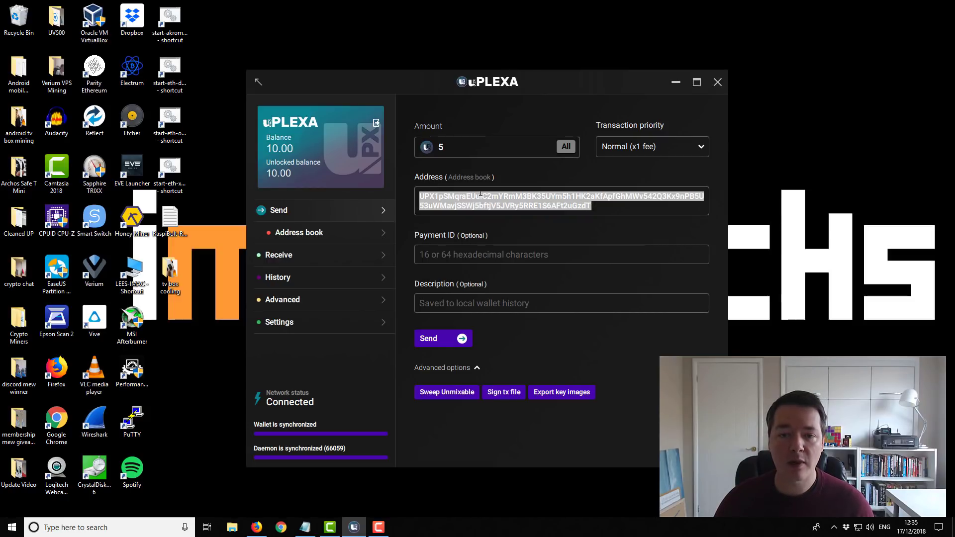
left_click(603, 206)
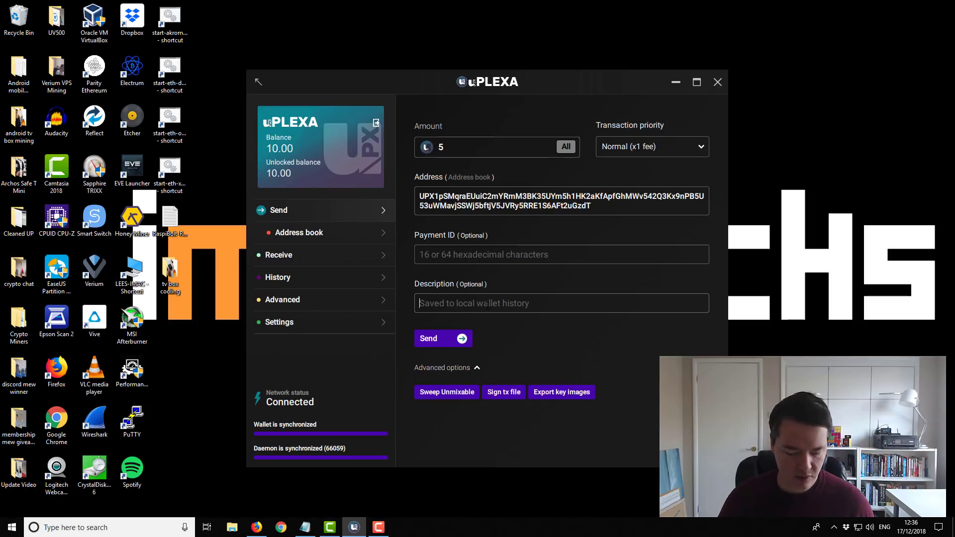
type("donation")
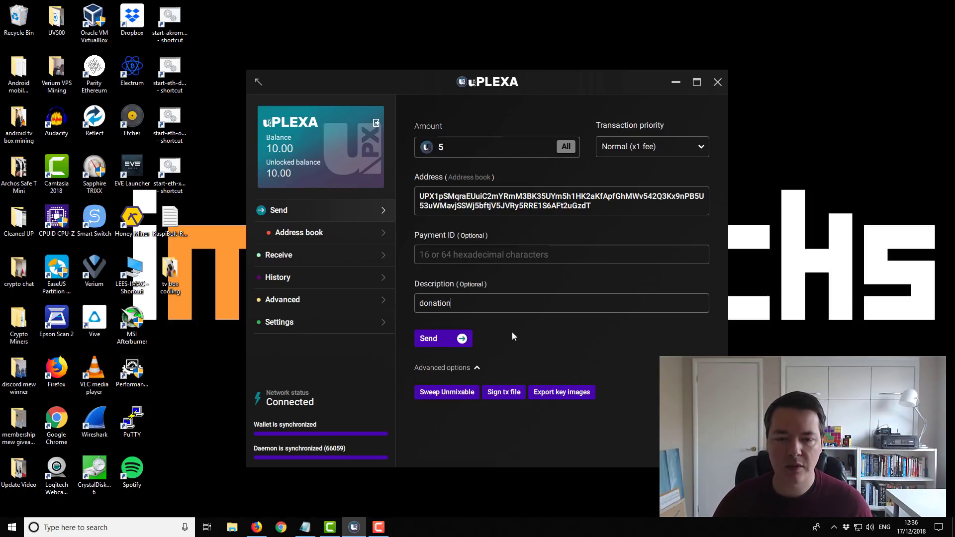
left_click(475, 371)
left_click(475, 371)
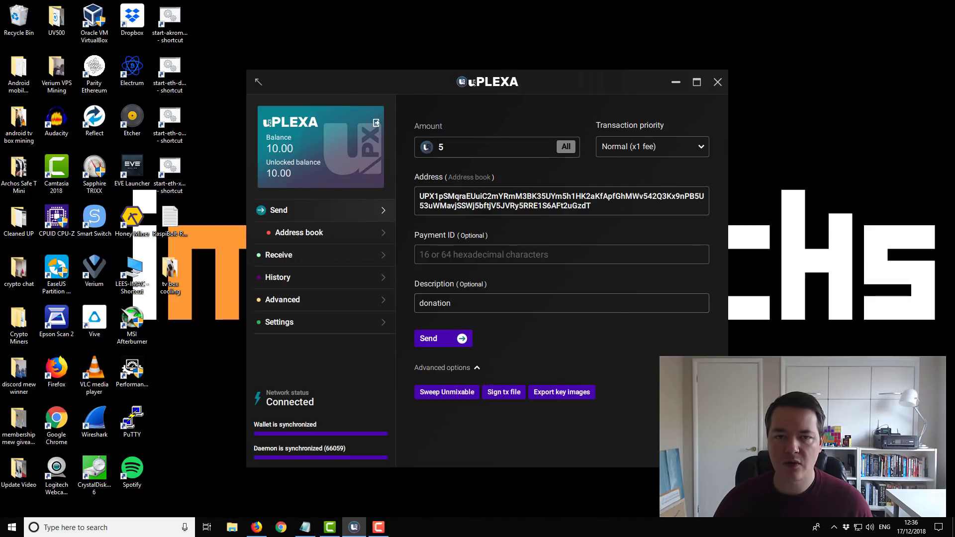
After the not-enough-money error, switch priority to Slow (x0.25 fee) and resubmit the 5 UPX send
left_click(433, 339)
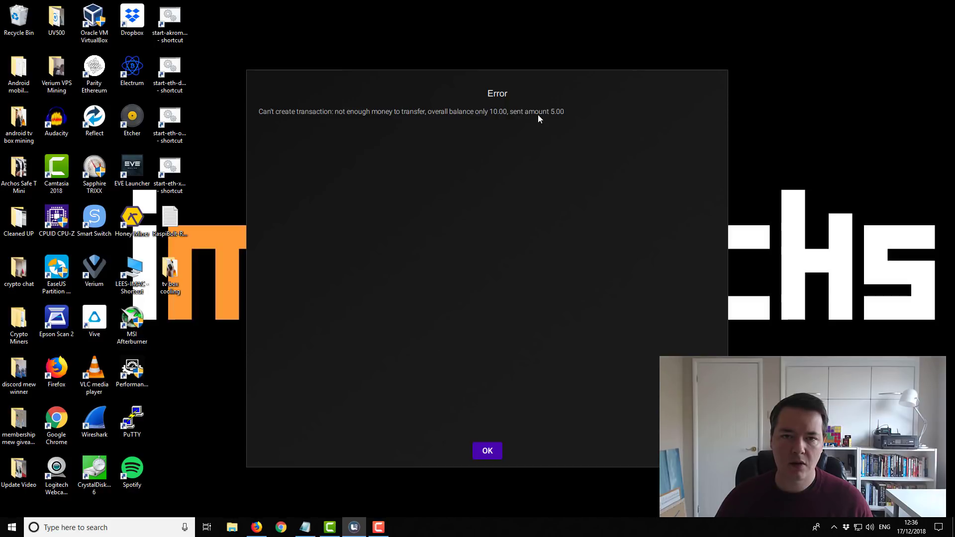
left_click(487, 451)
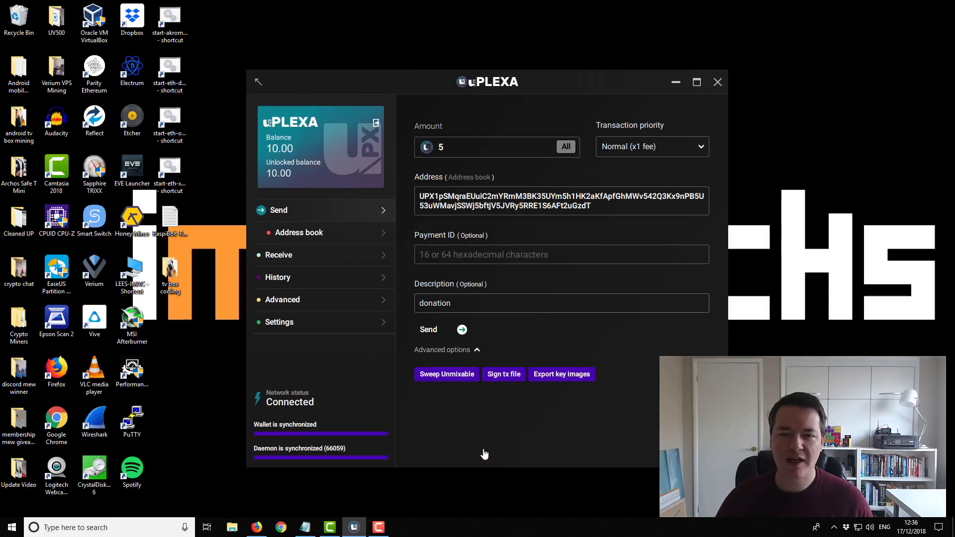
left_click(674, 150)
left_click(650, 185)
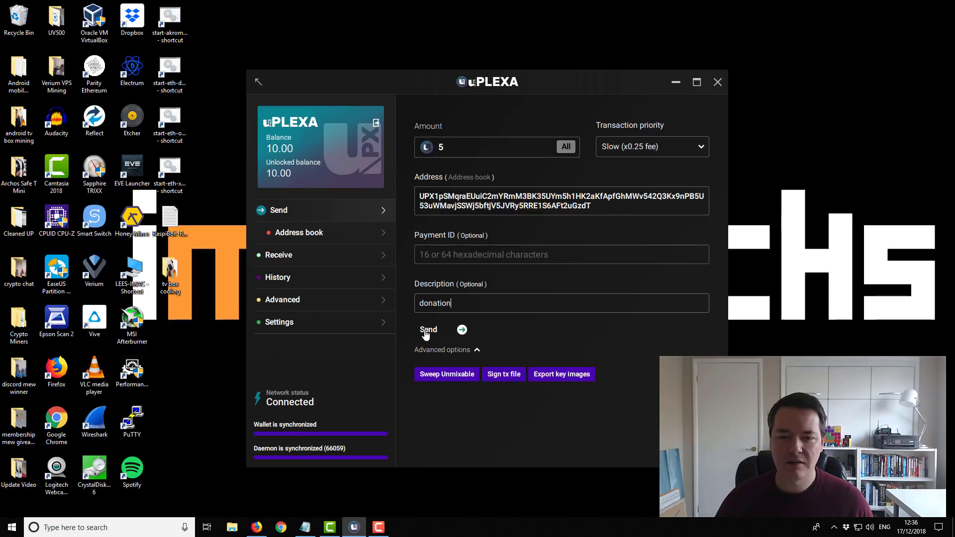
left_click(463, 350)
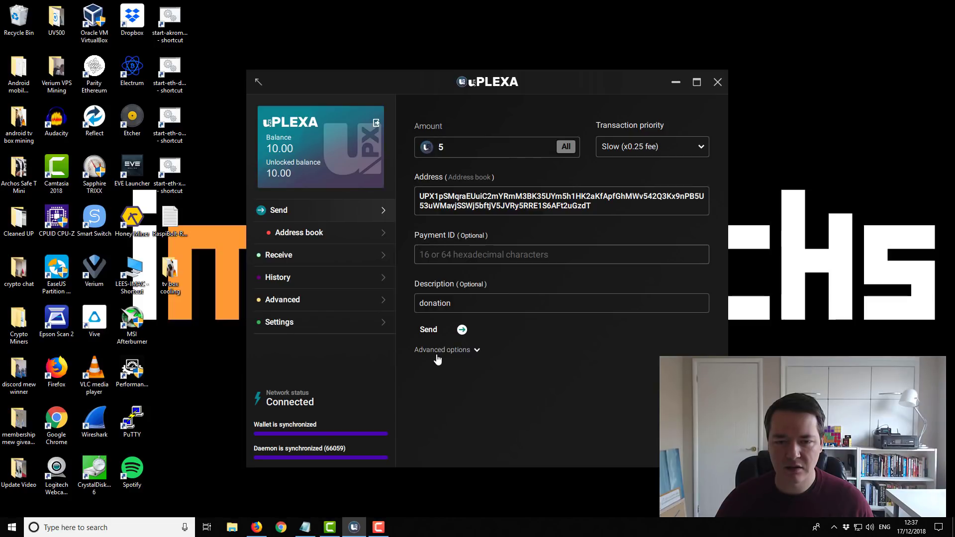
left_click(436, 331)
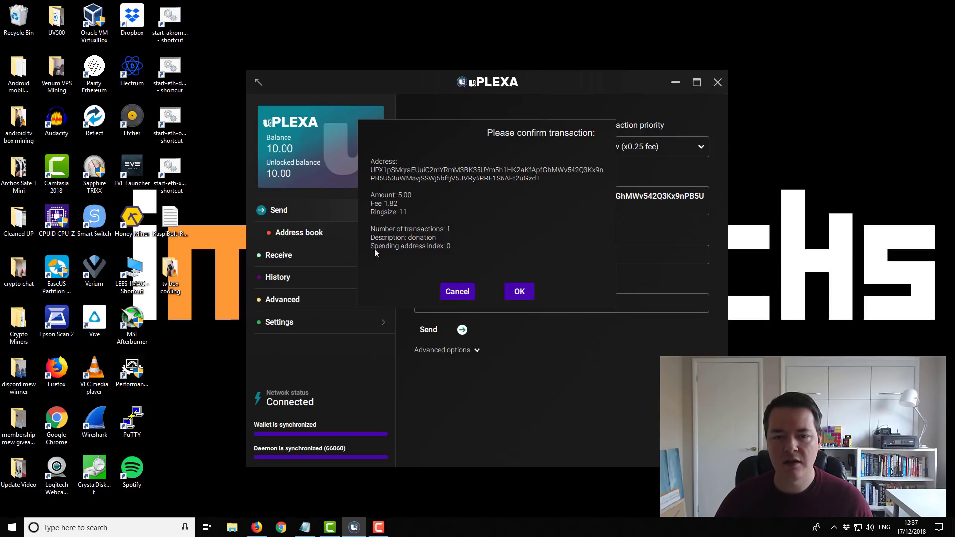
Approve the 5 UPX transfer, confirm it with the wallet password, and dismiss the success notice
left_click(519, 293)
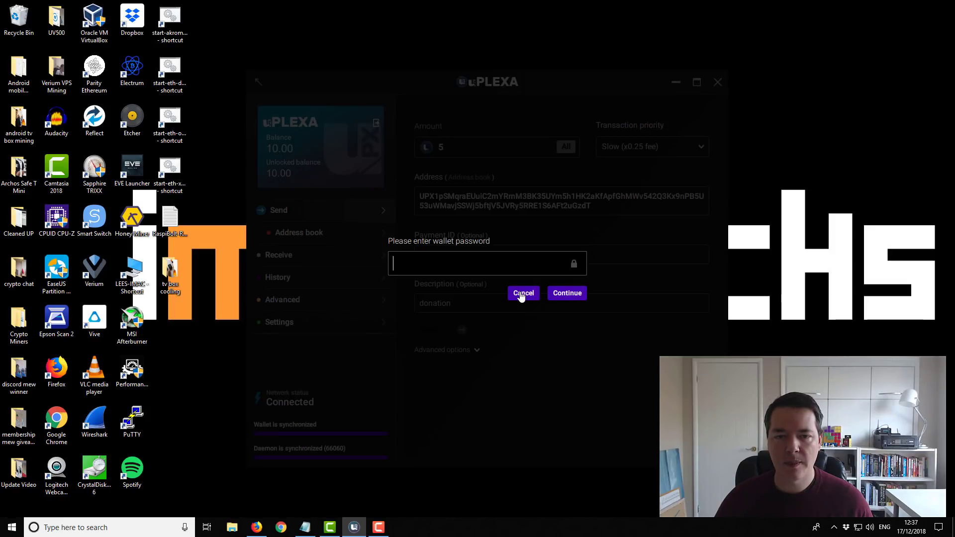
left_click(567, 295)
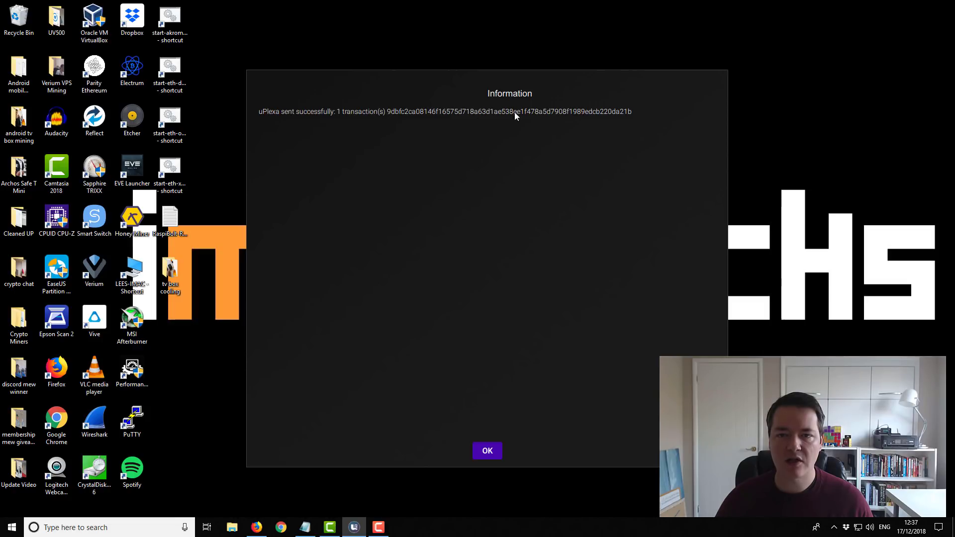
left_click(487, 452)
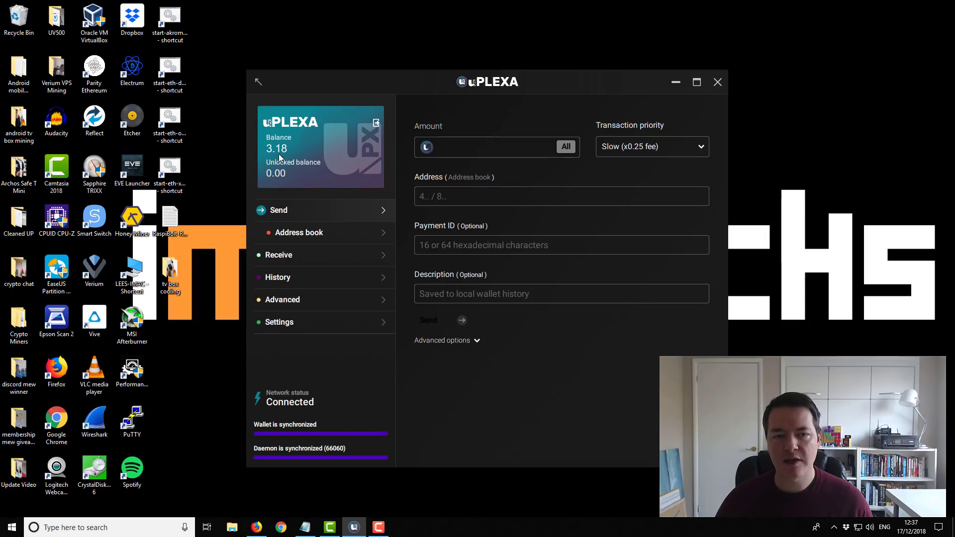
Open History to see the pending 5 UPX send with its 1.82 fee and the 10 UPX received
left_click(283, 281)
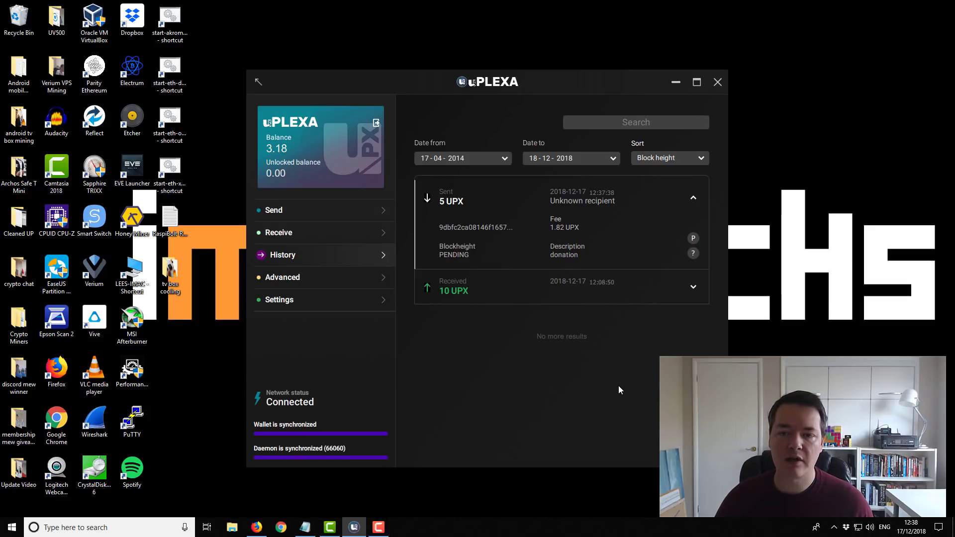
Hide the uPlexa GUI Wallet window with Super+D to show the Windows desktop
key("super+d")
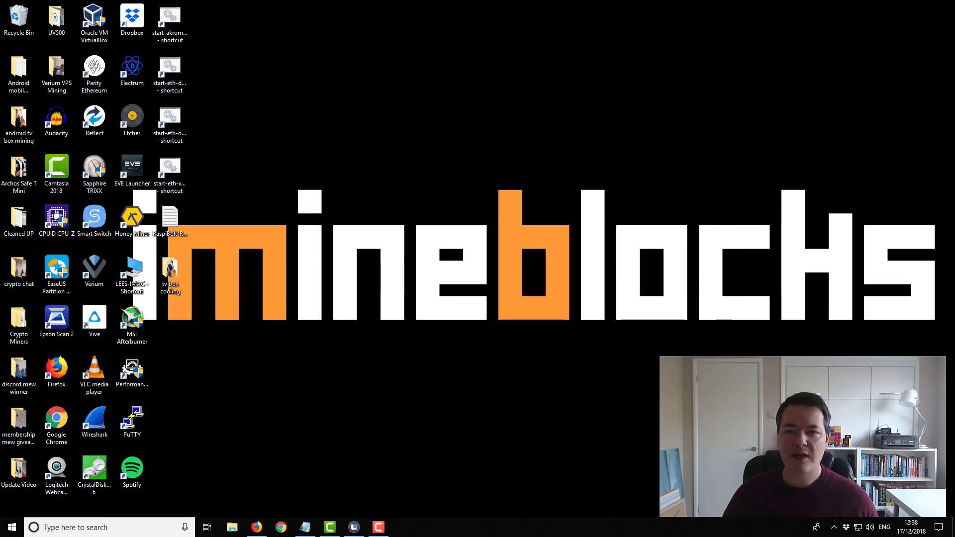